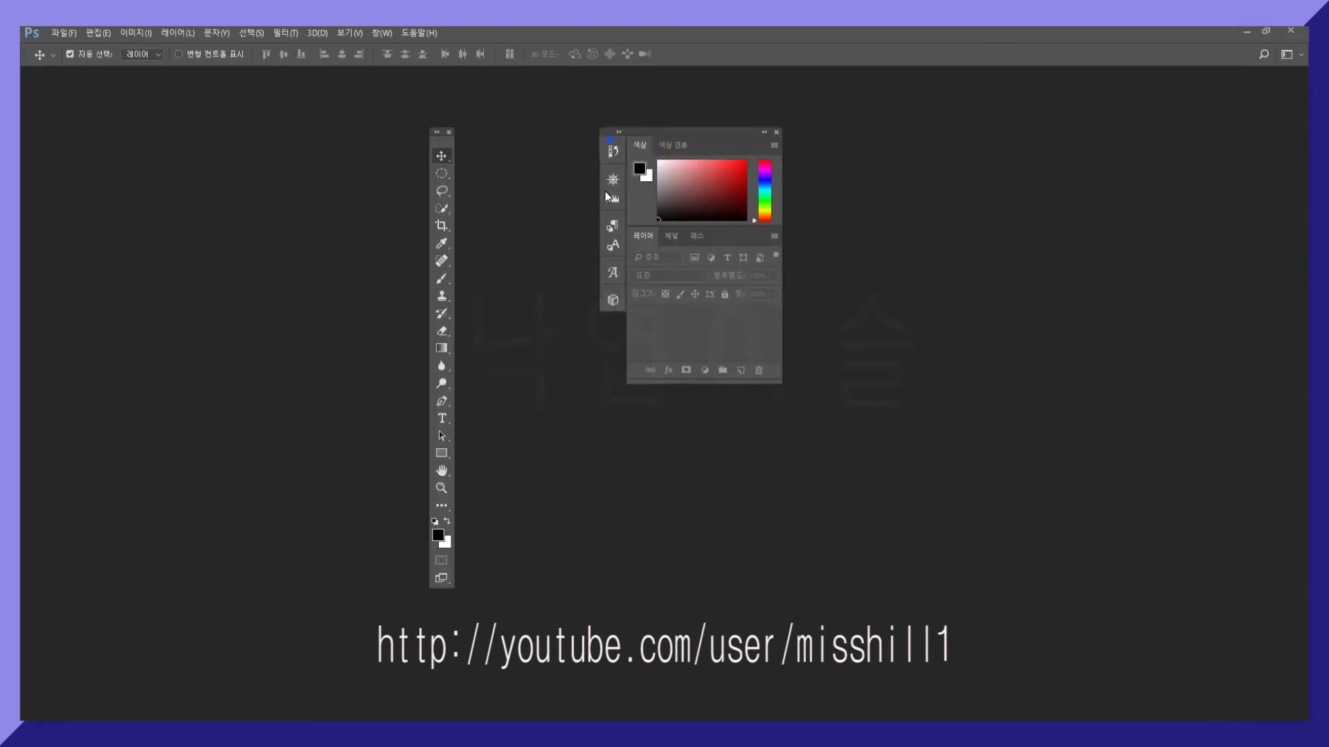
Reset the Essentials (필수) workspace to its default panel layout
{"action": "left_click_drag", "start_coordinate": [612, 149], "coordinate": [347, 357]}
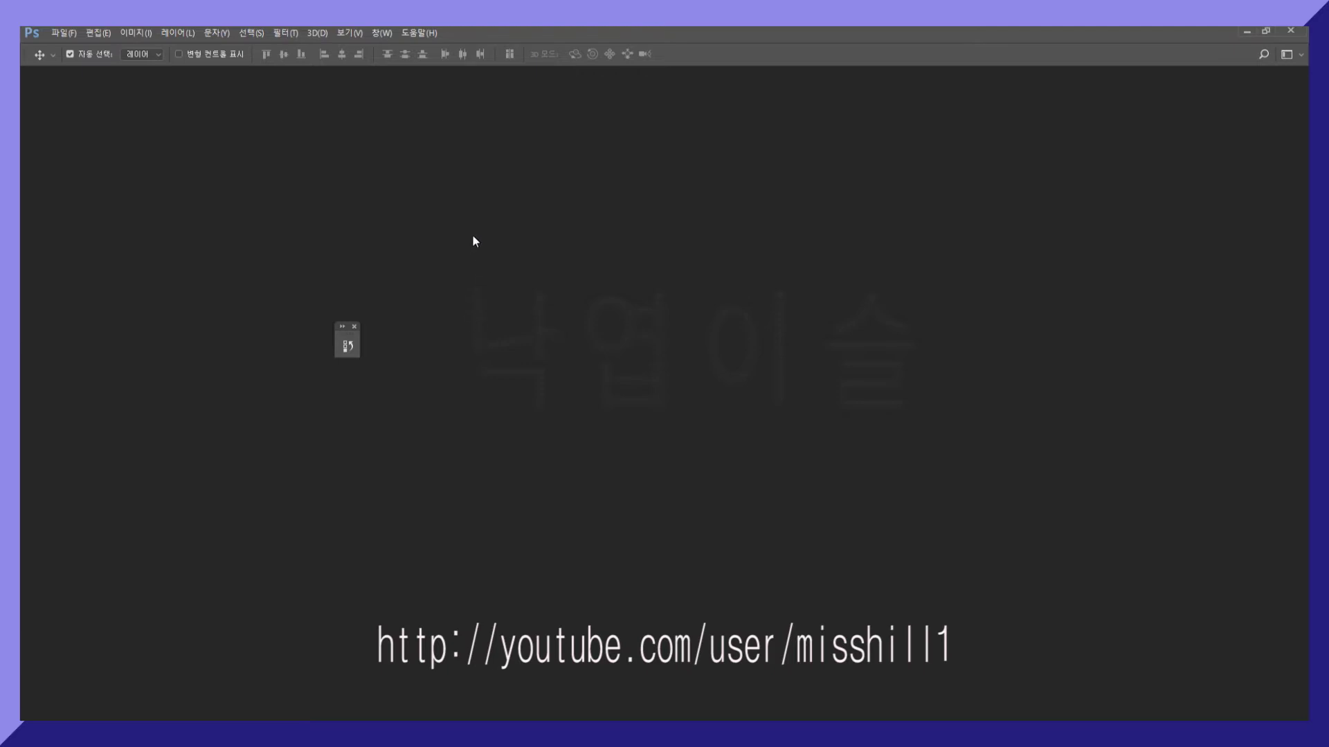
{"action": "left_click", "coordinate": [382, 33]}
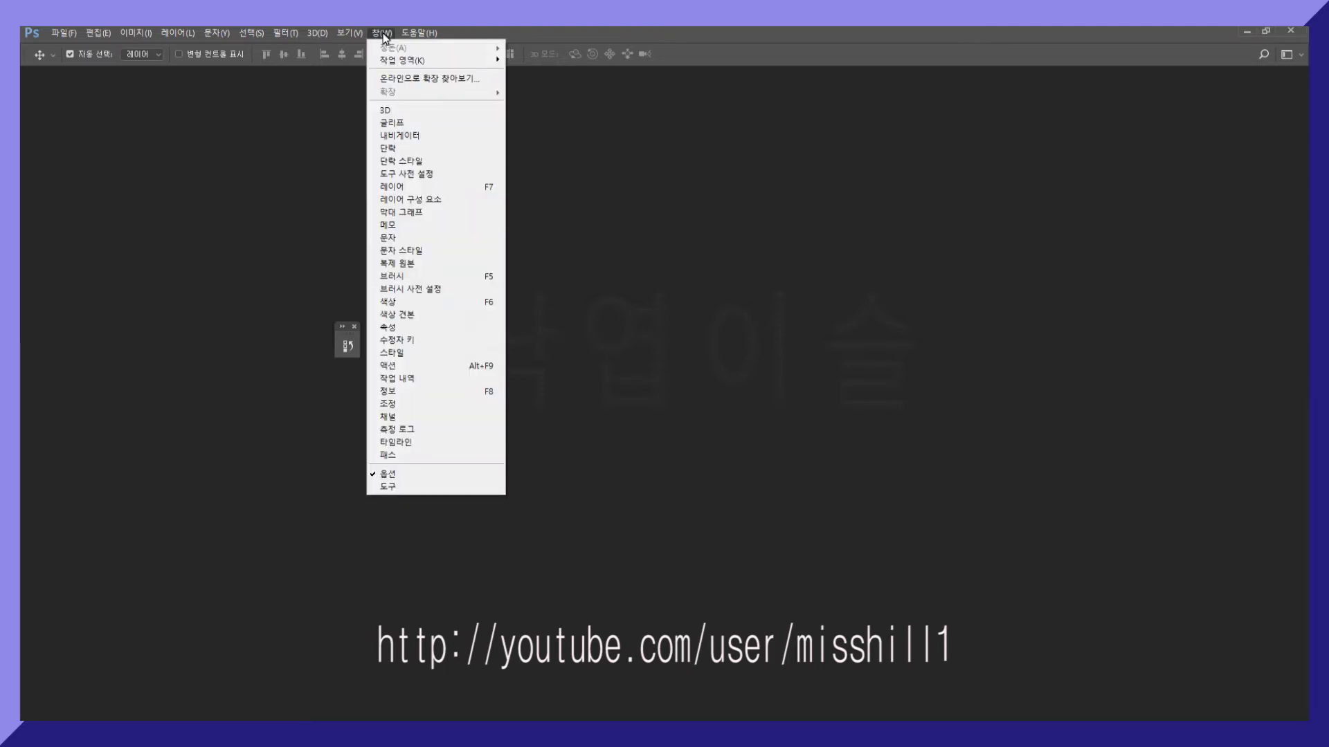
{"action": "mouse_move", "coordinate": [399, 64]}
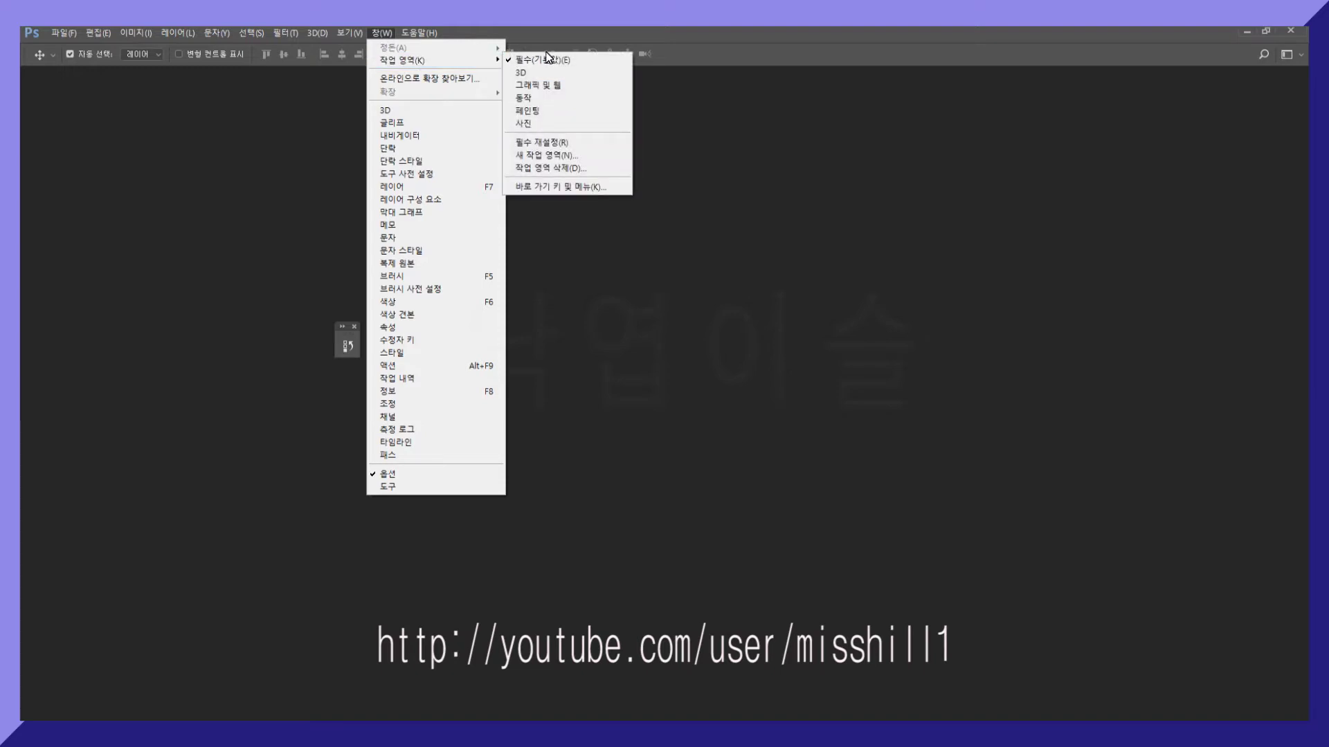
{"action": "mouse_move", "coordinate": [495, 60]}
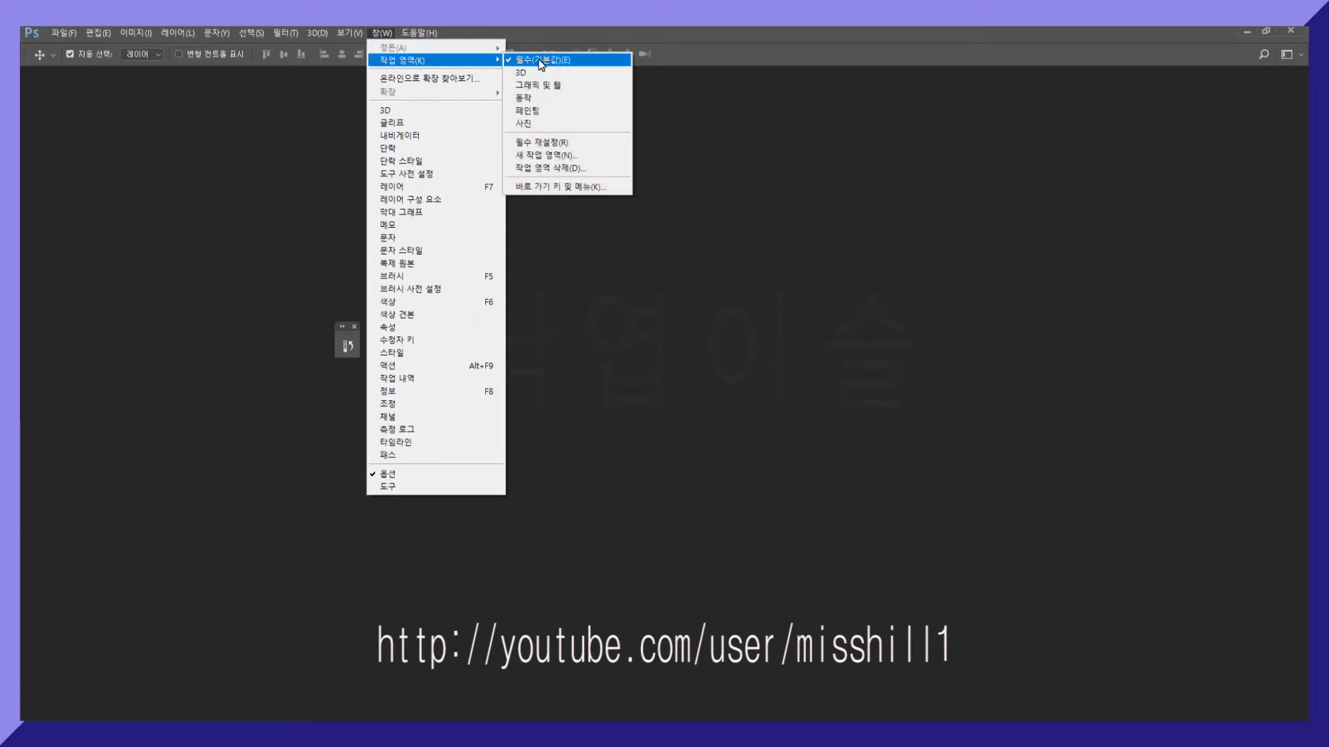
{"action": "left_click", "coordinate": [589, 143]}
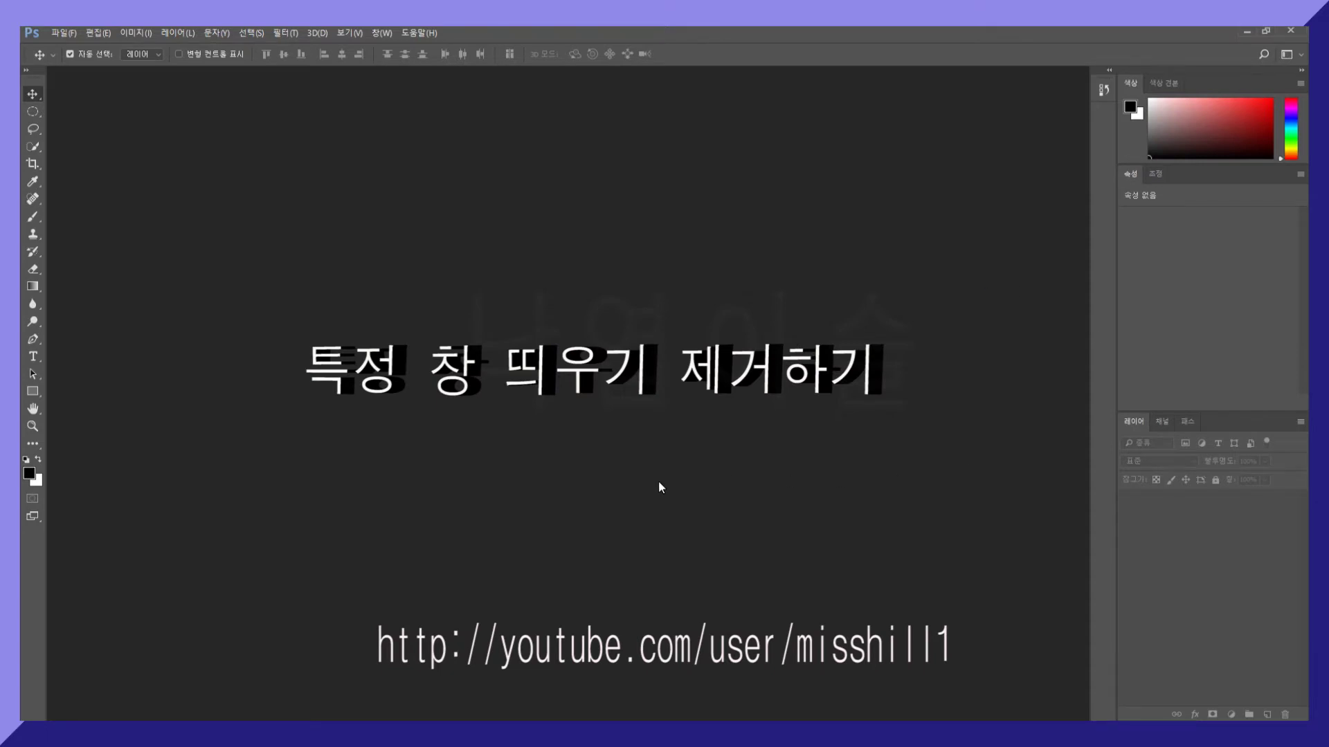
Show the History (작업 내역) panel and the Character (문자) panel
{"action": "left_click", "coordinate": [379, 33]}
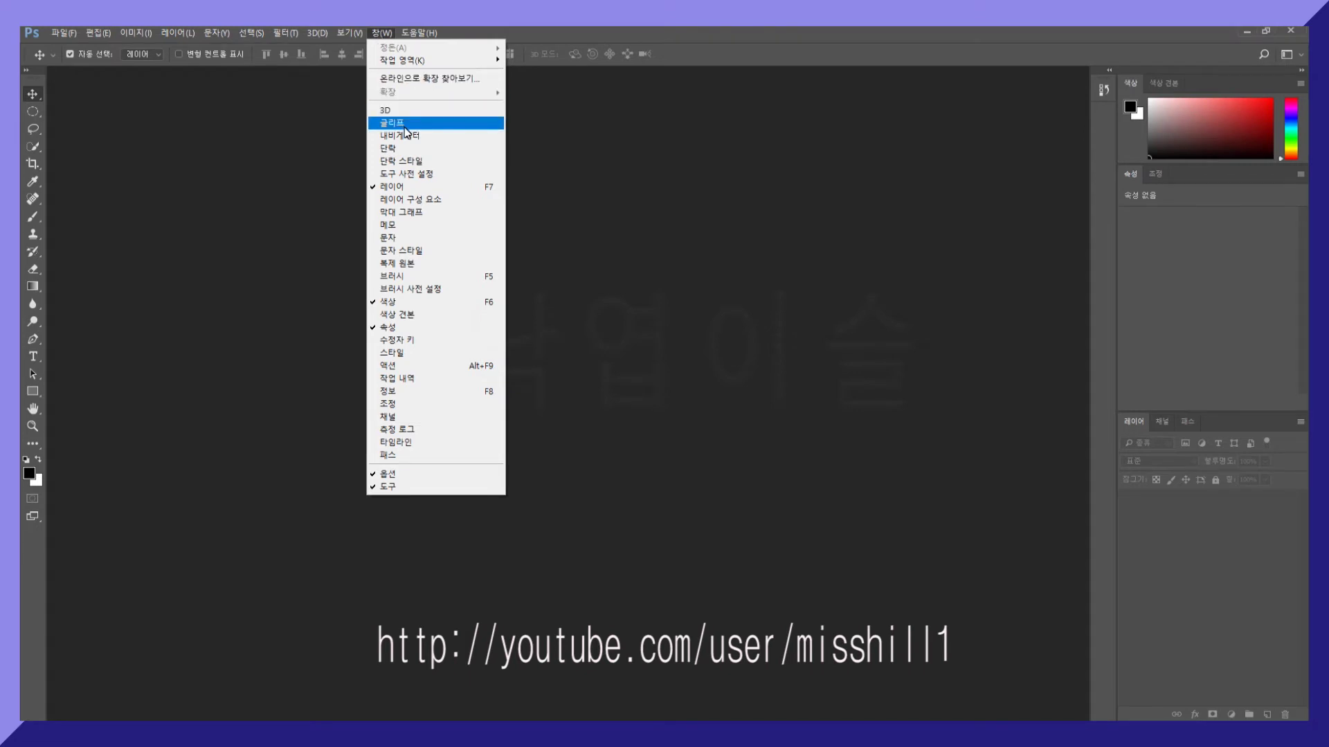
{"action": "left_click", "coordinate": [399, 380]}
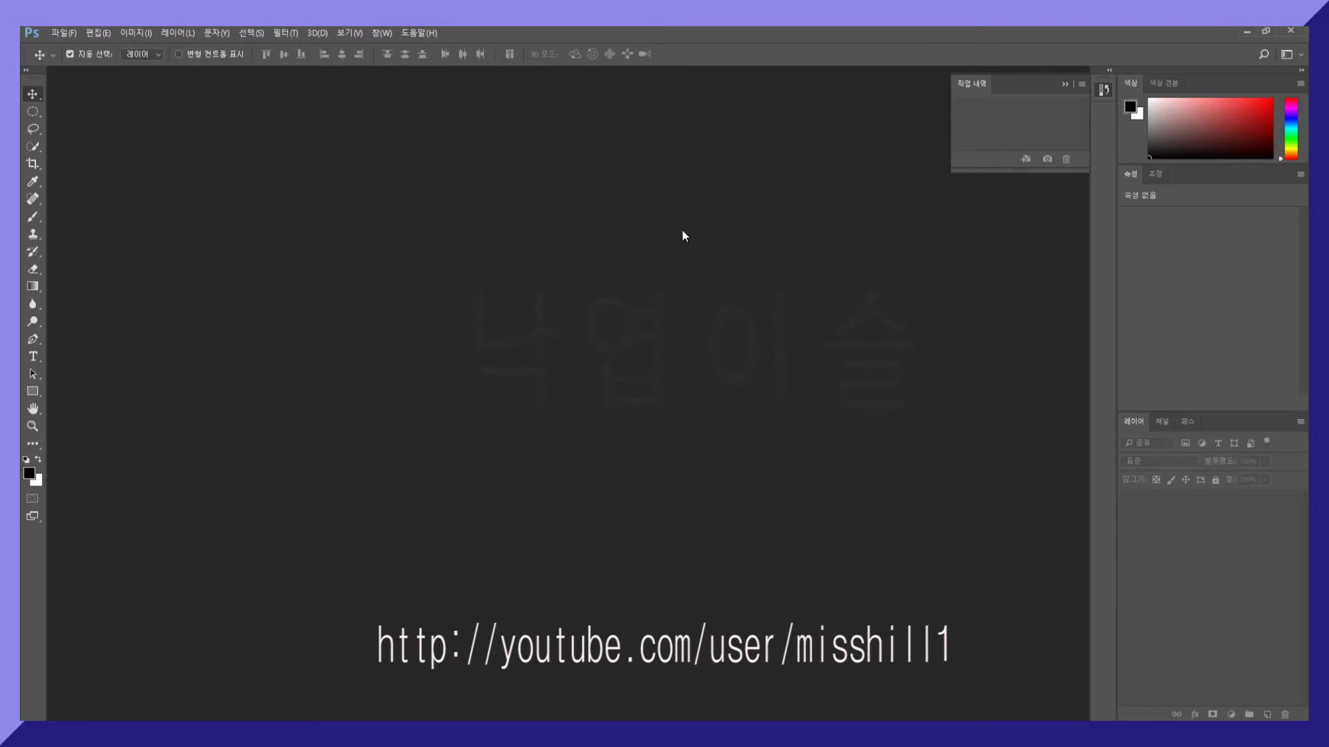
{"action": "left_click", "coordinate": [382, 32]}
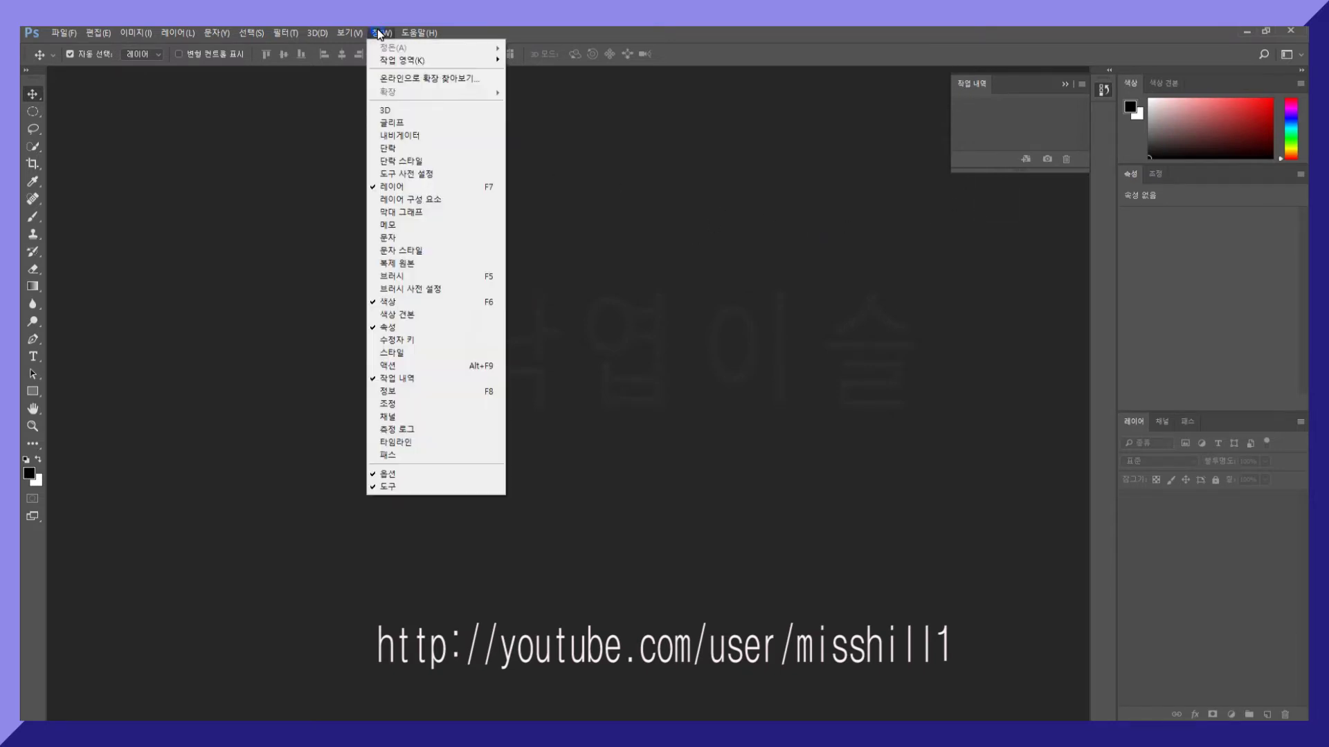
{"action": "left_click", "coordinate": [379, 240]}
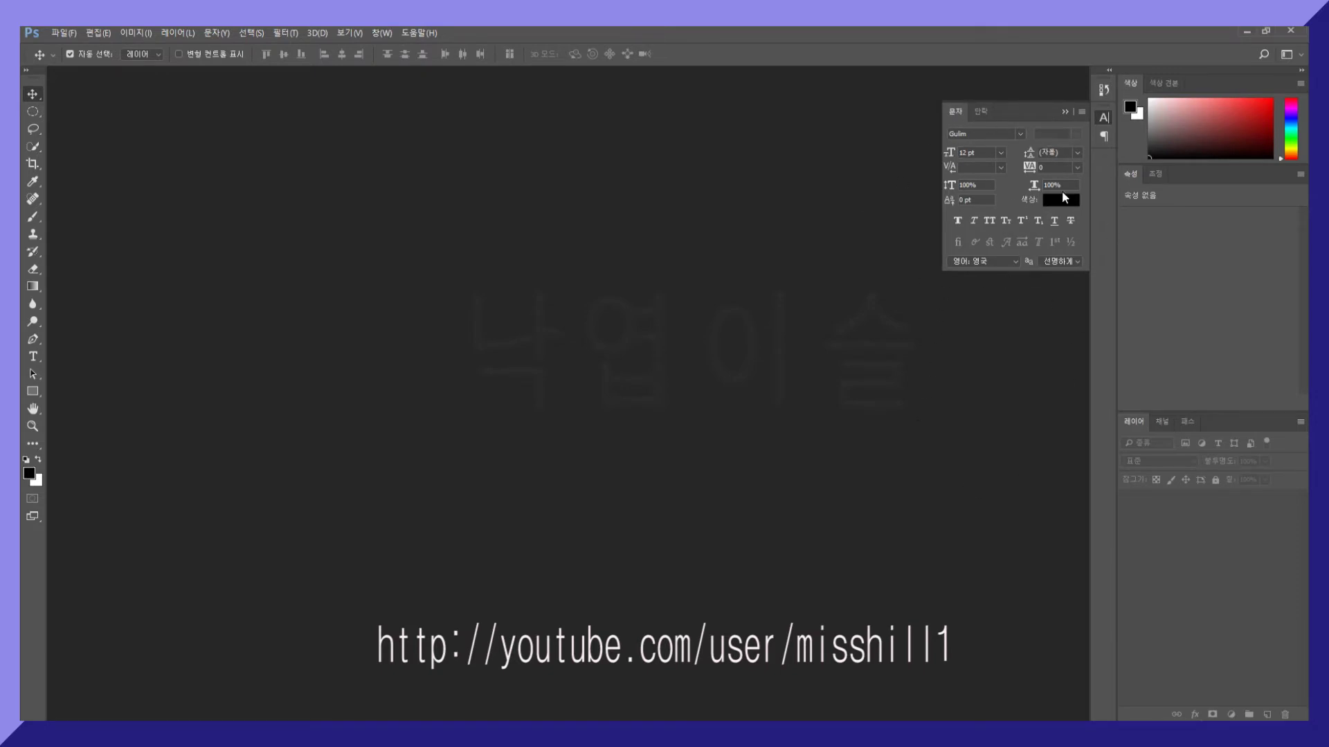
Show the Character Styles (문자 스타일) panel and expand the History panel again
{"action": "left_click", "coordinate": [378, 33]}
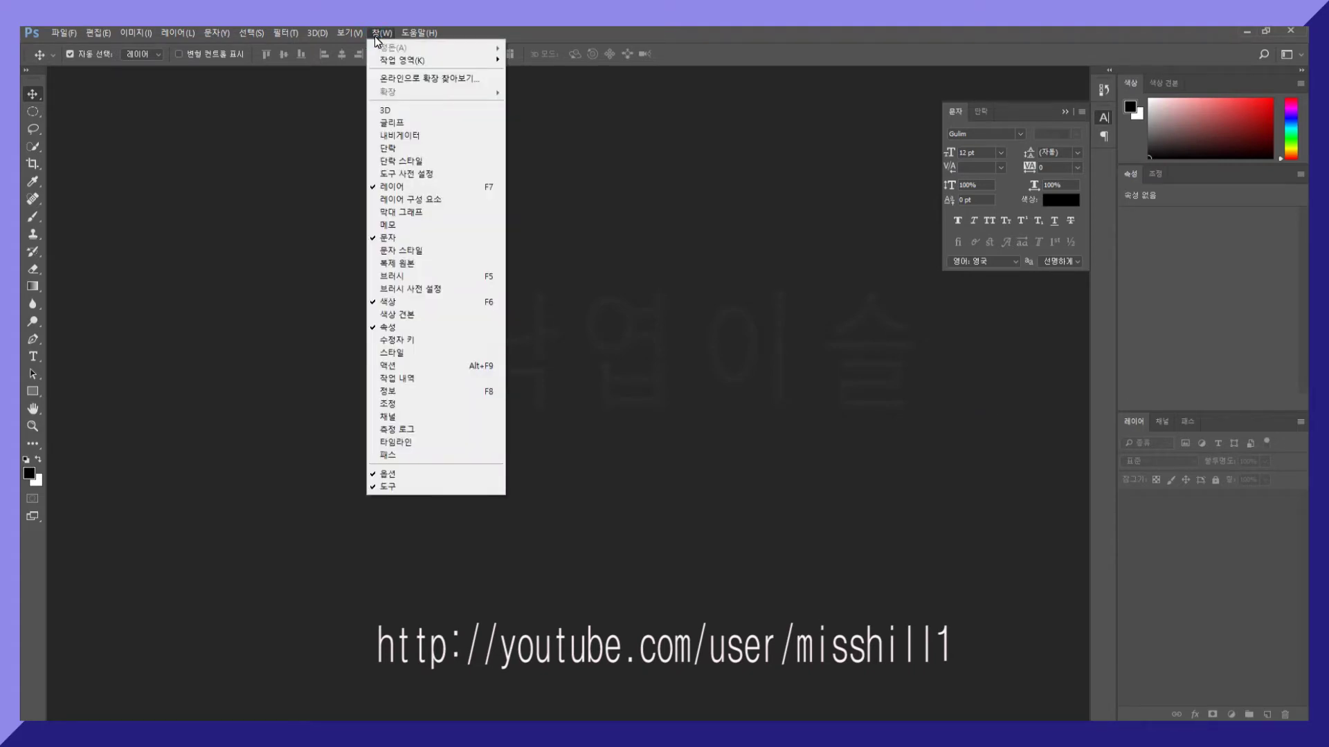
{"action": "left_click", "coordinate": [388, 418]}
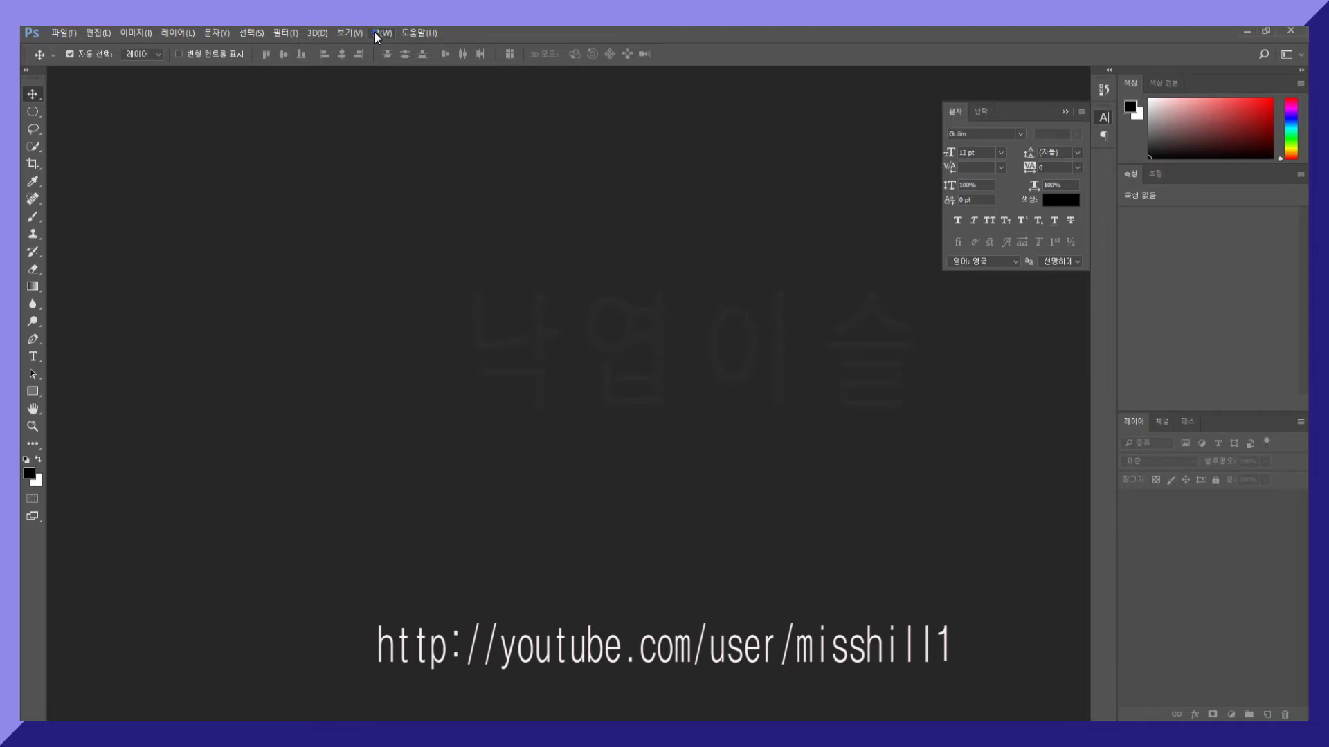
{"action": "left_click", "coordinate": [375, 33]}
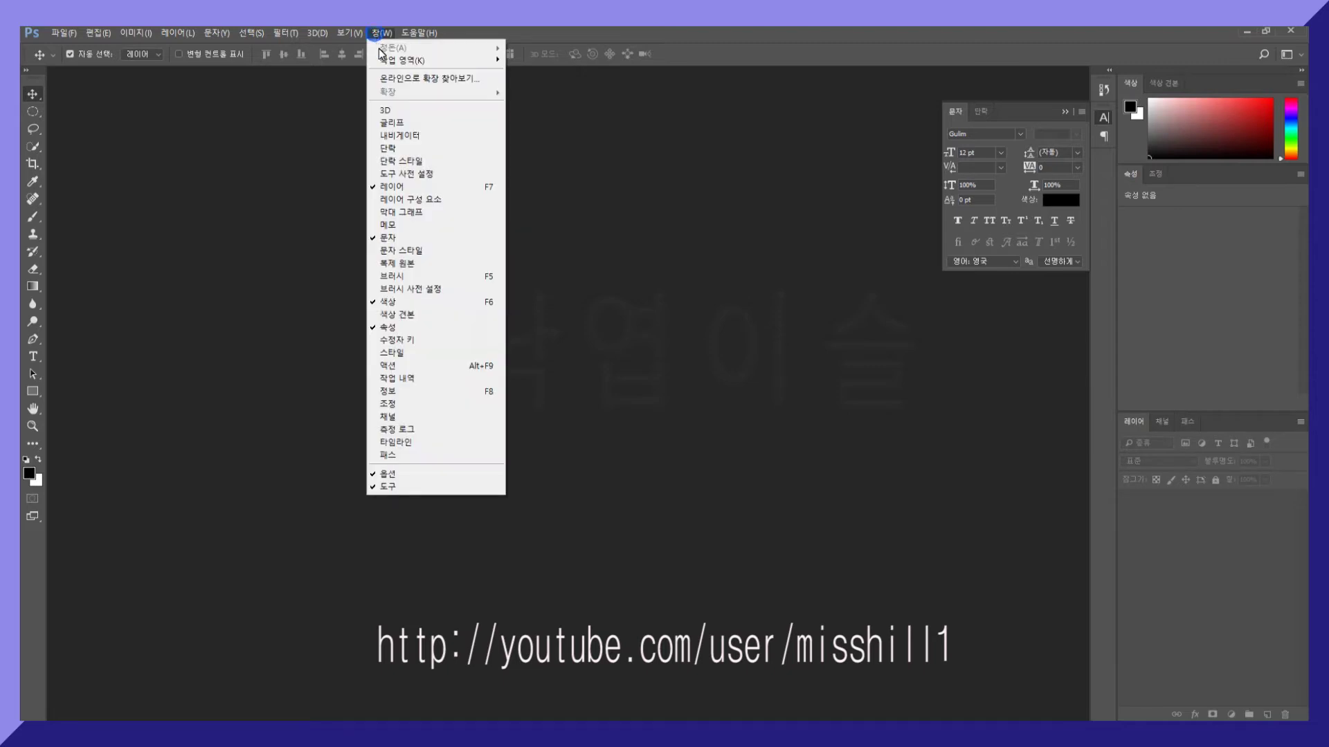
{"action": "left_click", "coordinate": [405, 250]}
{"action": "left_click", "coordinate": [1109, 89]}
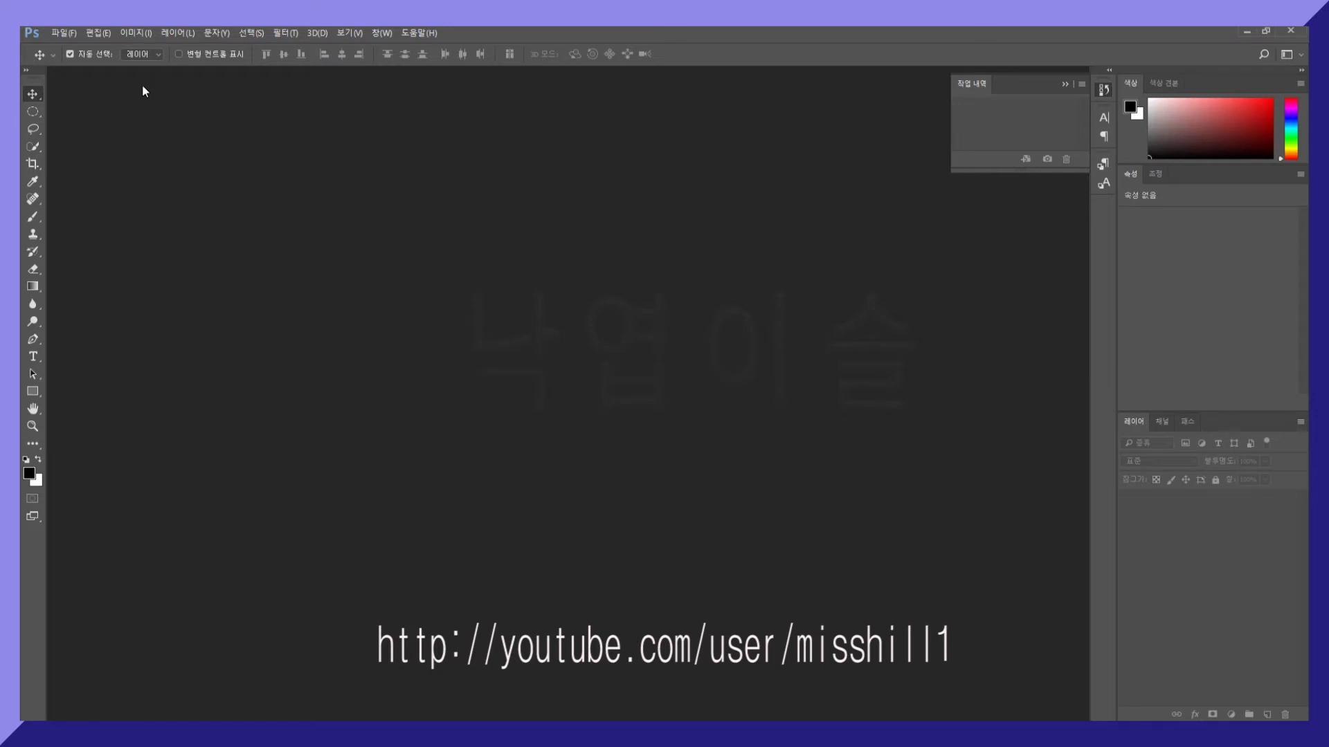
Open the photo 20160920_112138.jpg from the 촬영사진 folder on drive 1111 (H:) and fit it on screen
{"action": "left_click", "coordinate": [57, 34]}
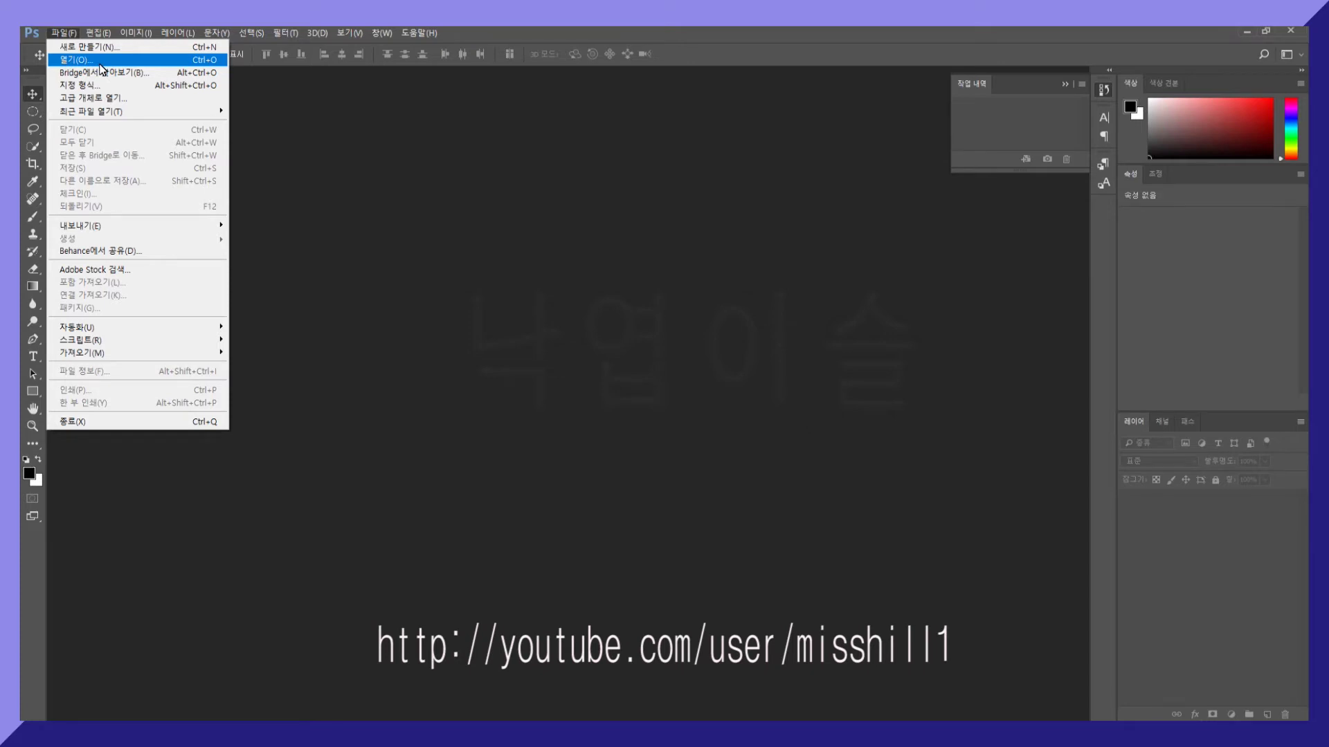
{"action": "left_click", "coordinate": [258, 192]}
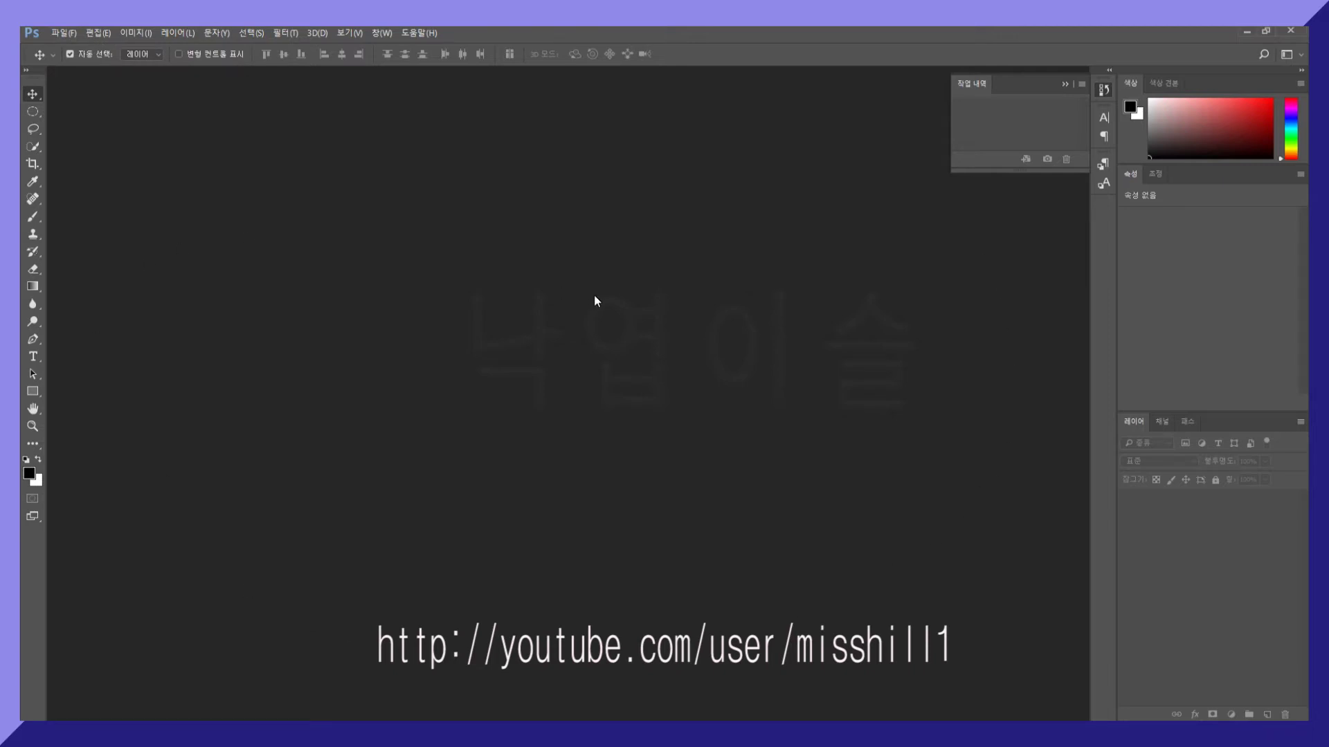
{"action": "double_click", "coordinate": [488, 236]}
{"action": "left_click_drag", "start_coordinate": [393, 42], "coordinate": [657, 220]}
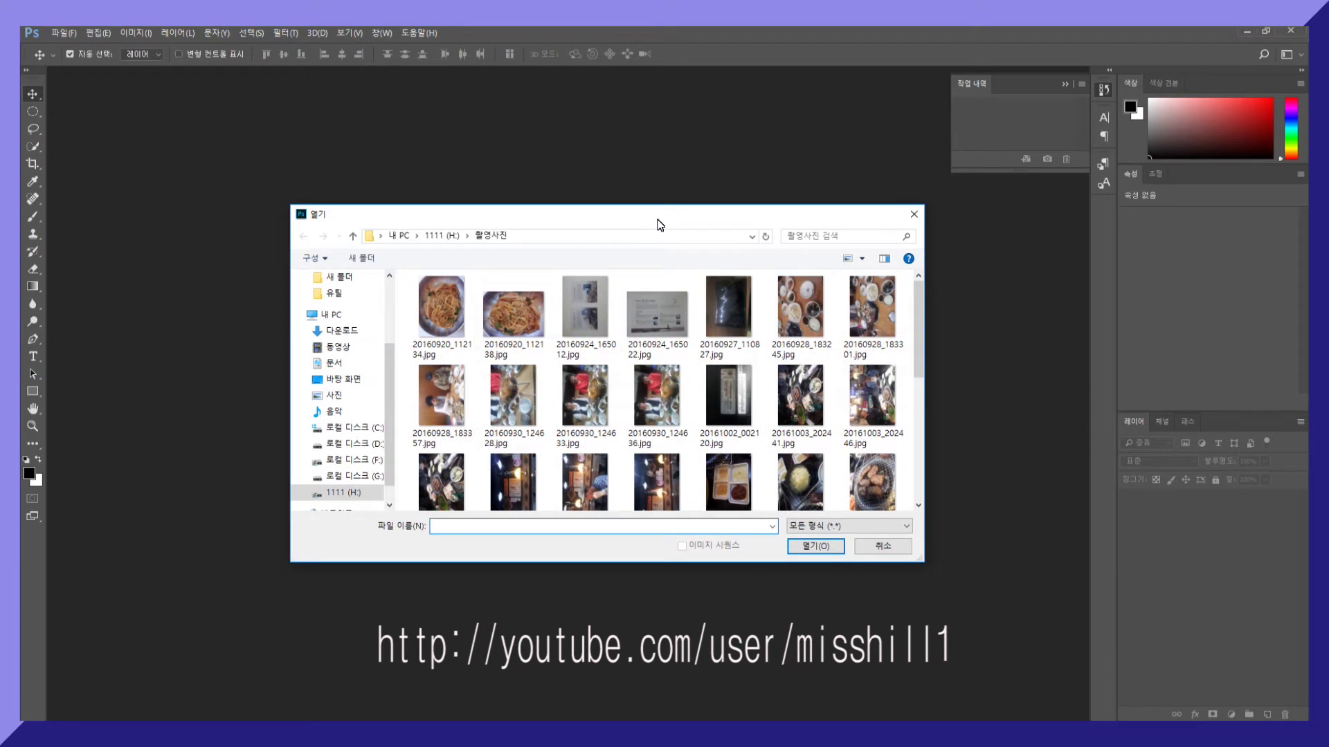
{"action": "left_click", "coordinate": [349, 493]}
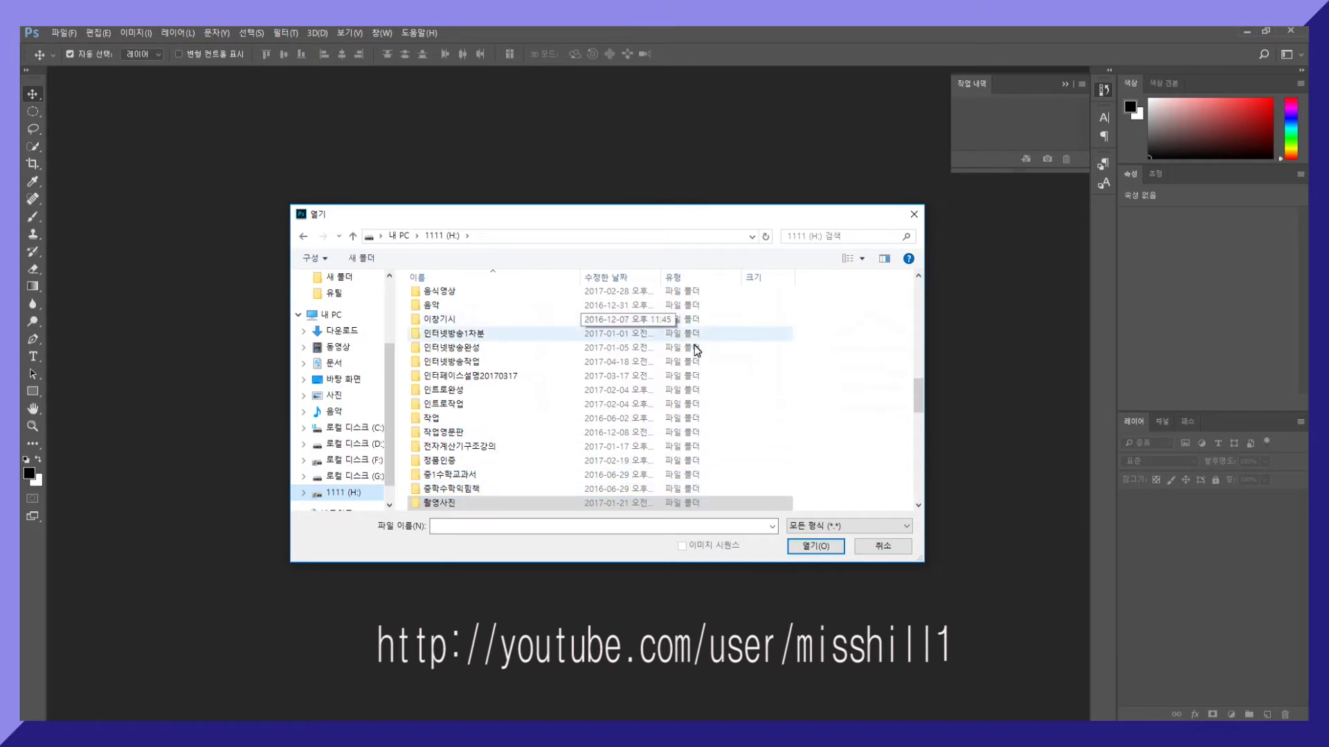
{"action": "double_click", "coordinate": [443, 503]}
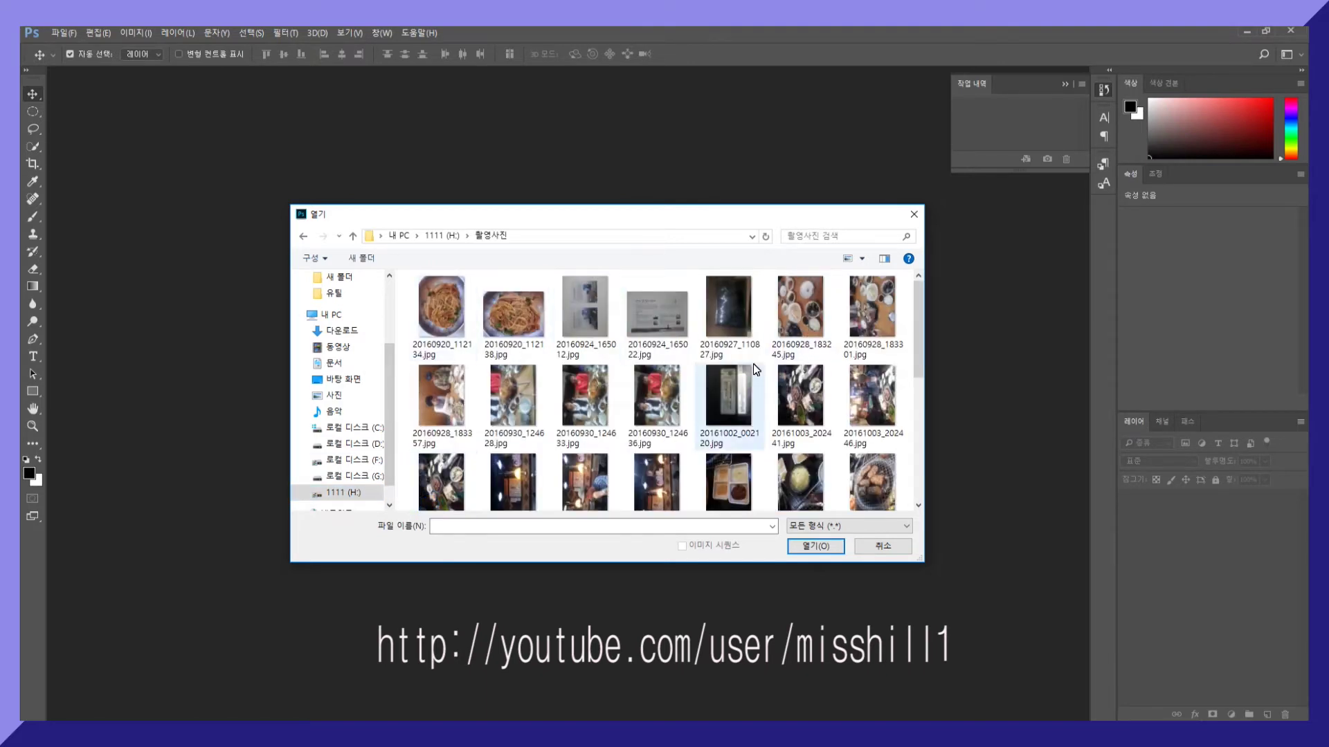
{"action": "left_click", "coordinate": [514, 325]}
{"action": "left_click", "coordinate": [820, 548]}
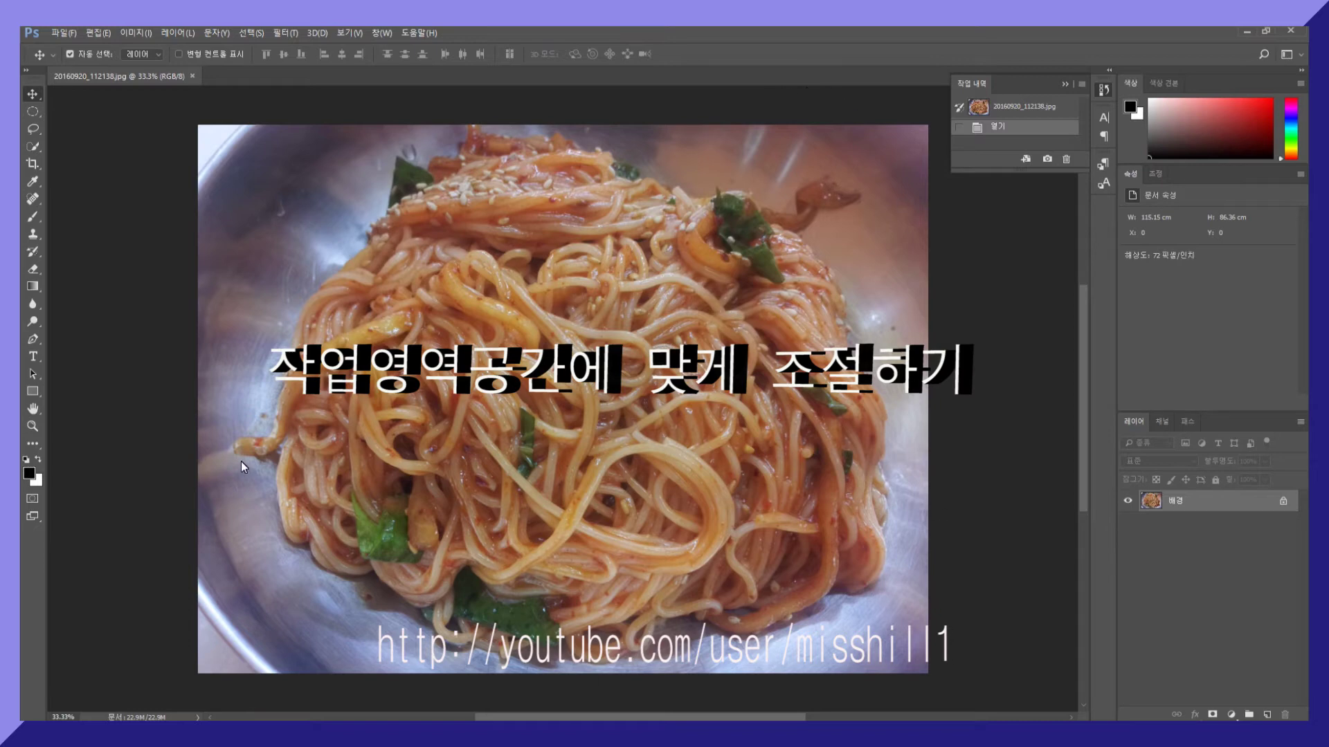
{"action": "left_click", "coordinate": [349, 34]}
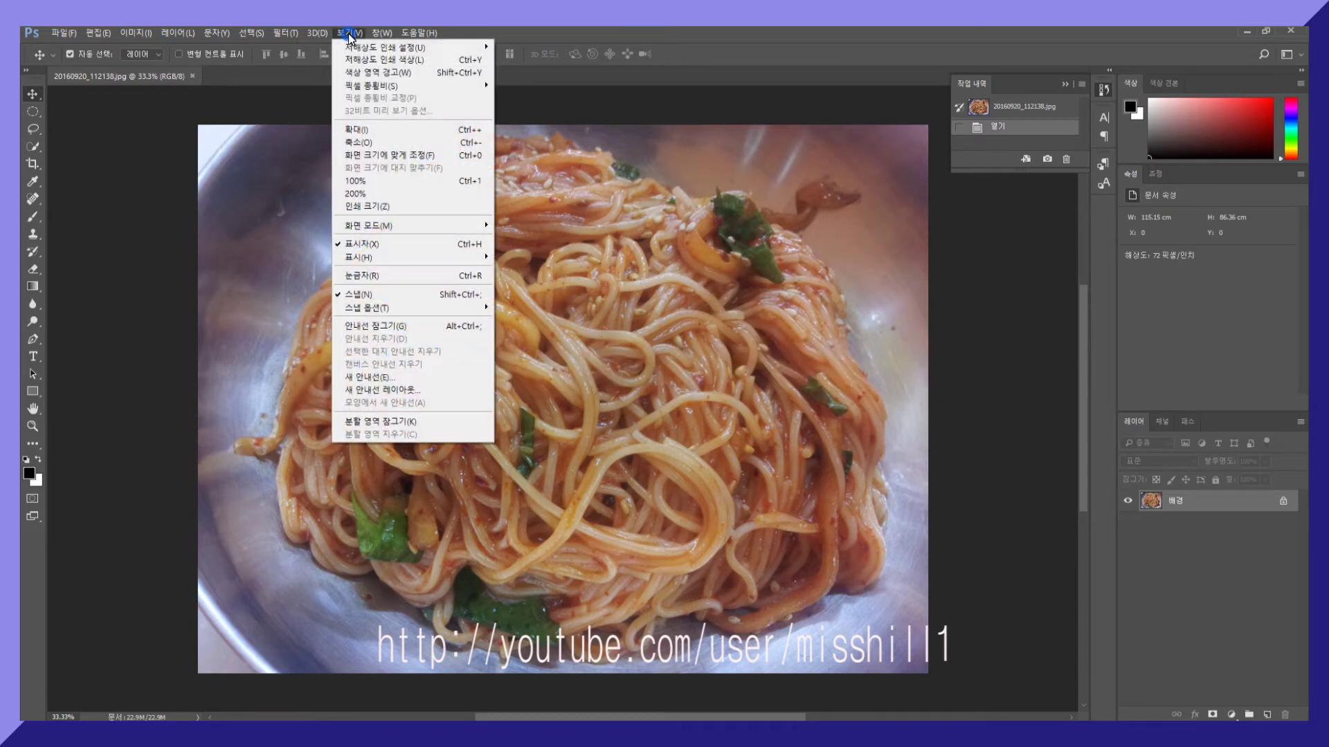
{"action": "left_click", "coordinate": [384, 156]}
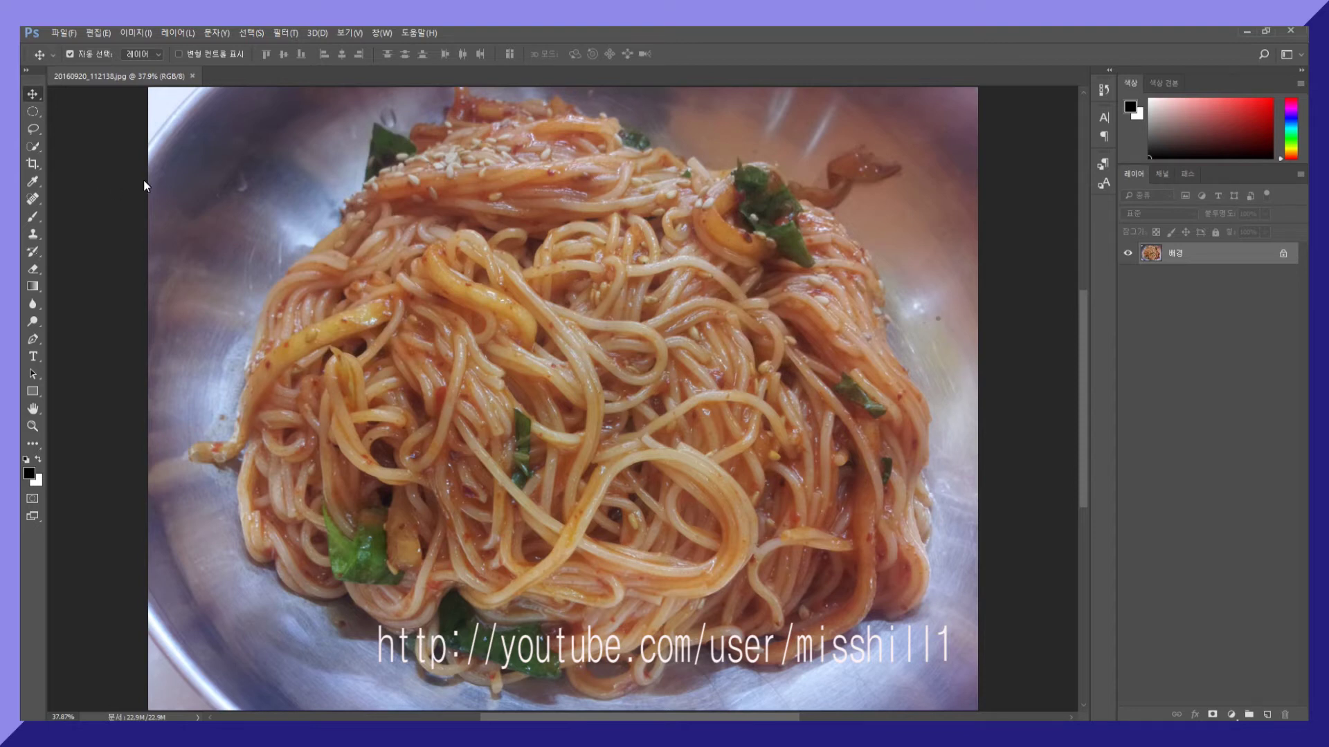
Open the Image Size settings for the photo and view its dimensions in percent and in pixels
{"action": "left_click", "coordinate": [136, 32]}
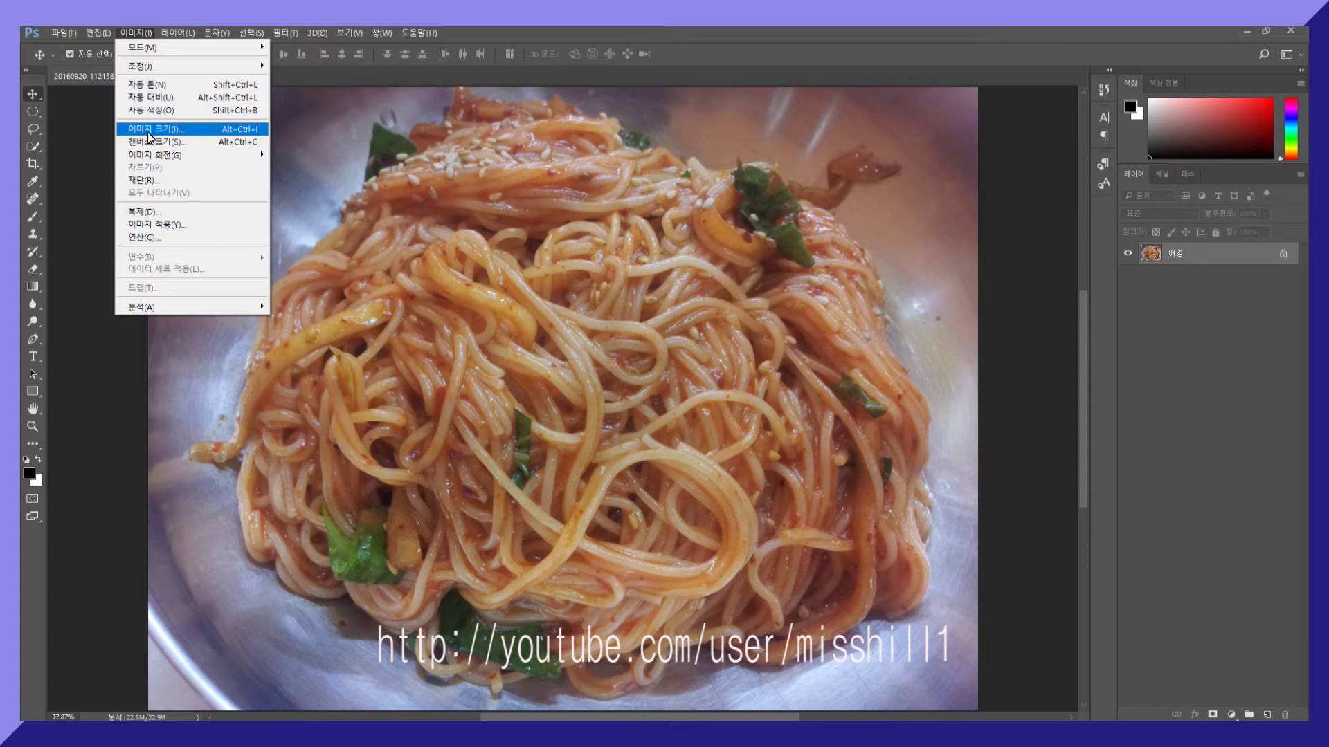
{"action": "left_click", "coordinate": [149, 130]}
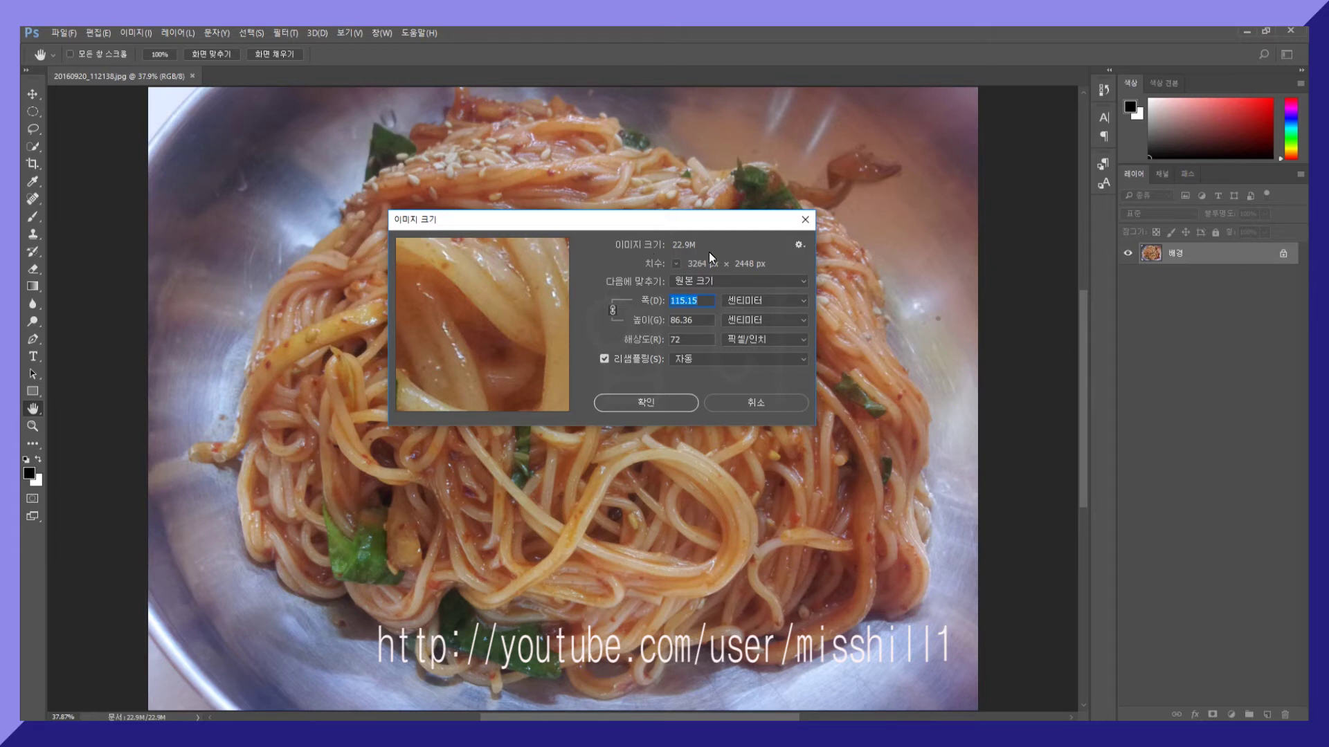
{"action": "left_click", "coordinate": [675, 263]}
{"action": "left_click", "coordinate": [667, 264]}
{"action": "left_click", "coordinate": [674, 264]}
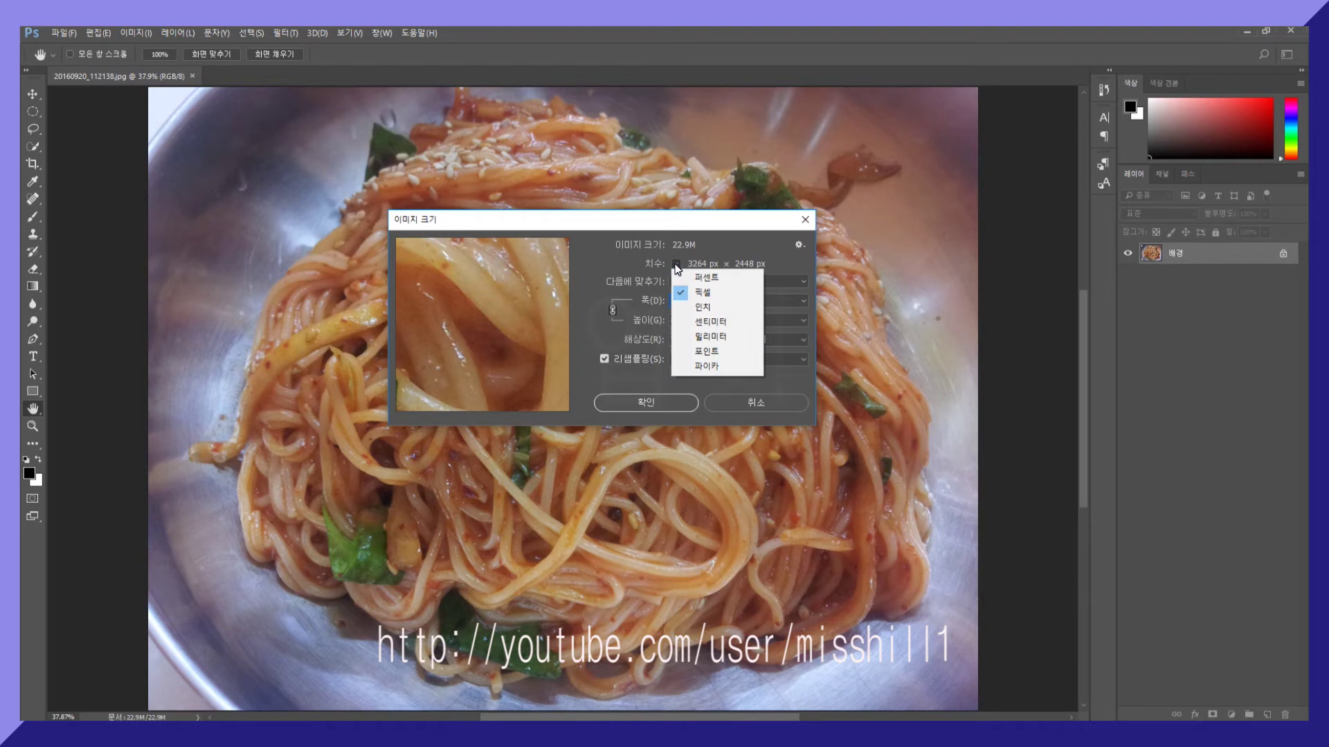
{"action": "left_click", "coordinate": [706, 277]}
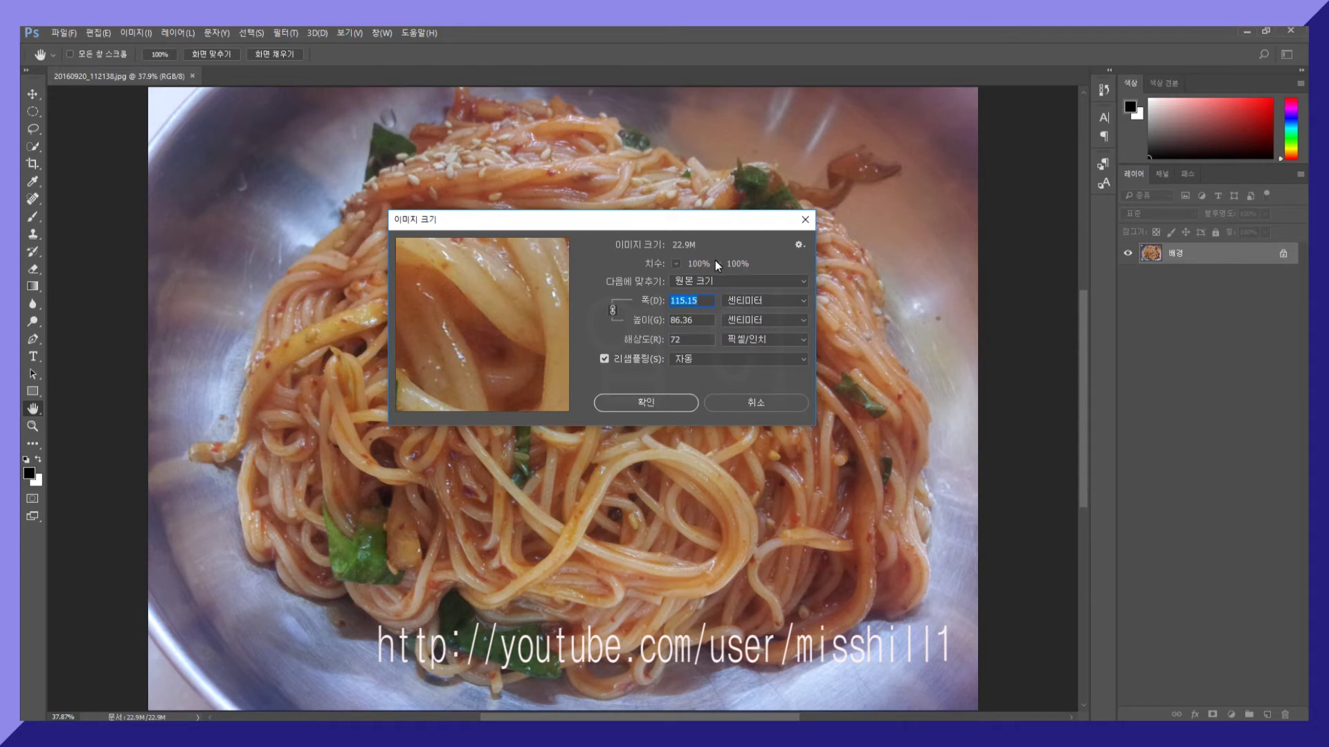
{"action": "left_click", "coordinate": [676, 263]}
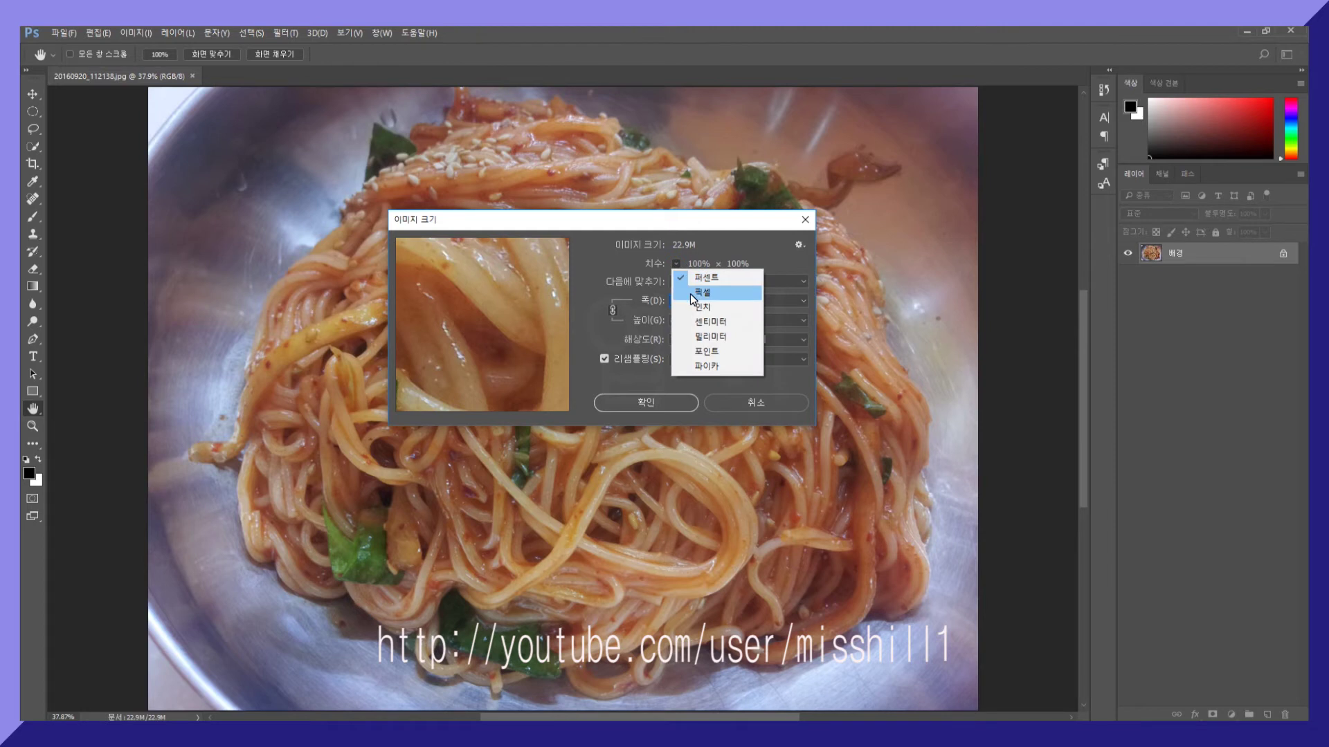
{"action": "left_click", "coordinate": [692, 293]}
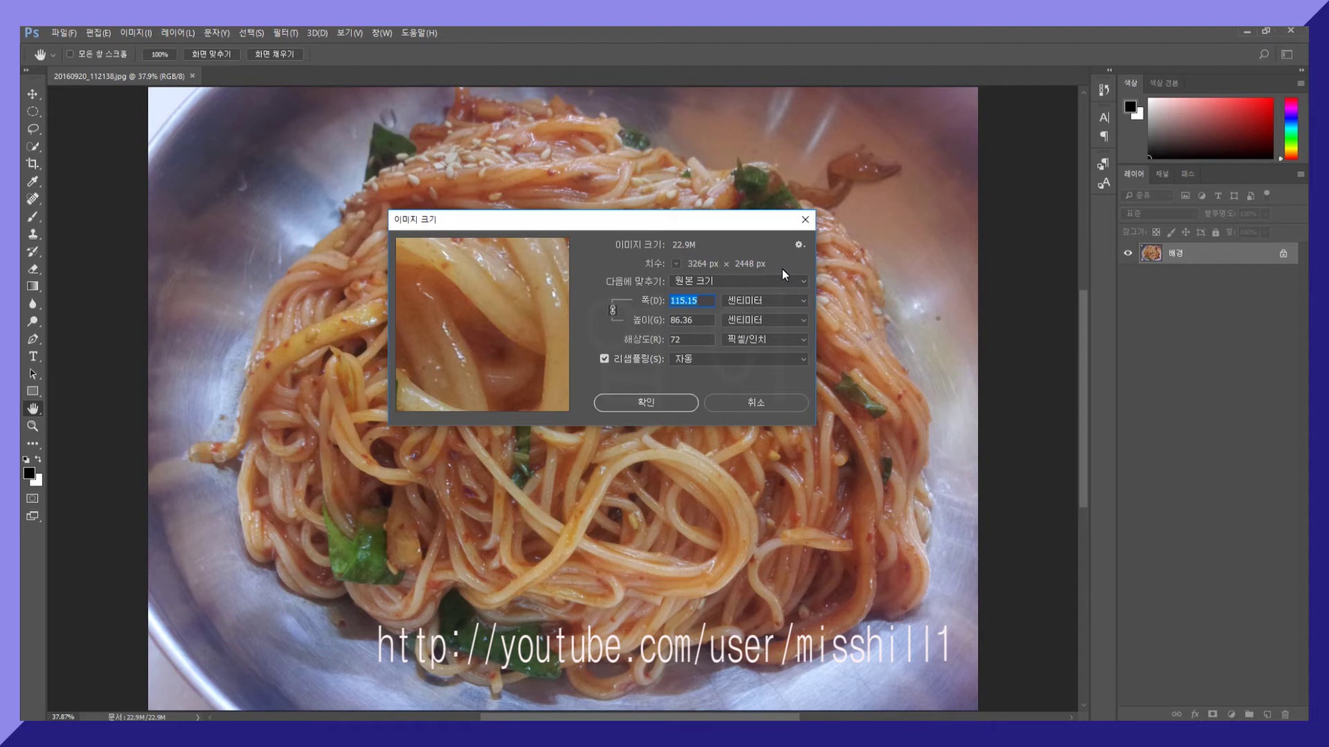
View the photo's dimensions in inches, centimetres and millimetres in the Image Size settings
{"action": "left_click", "coordinate": [676, 264]}
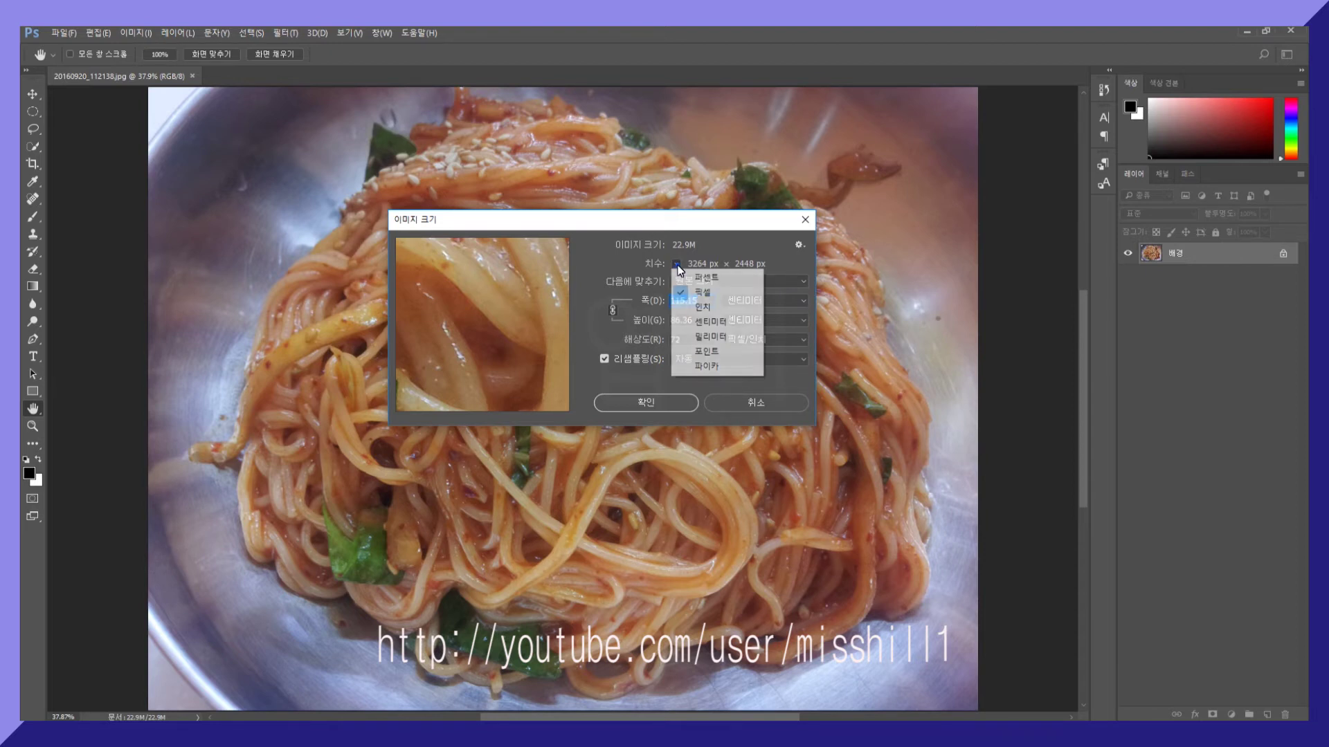
{"action": "left_click", "coordinate": [703, 307]}
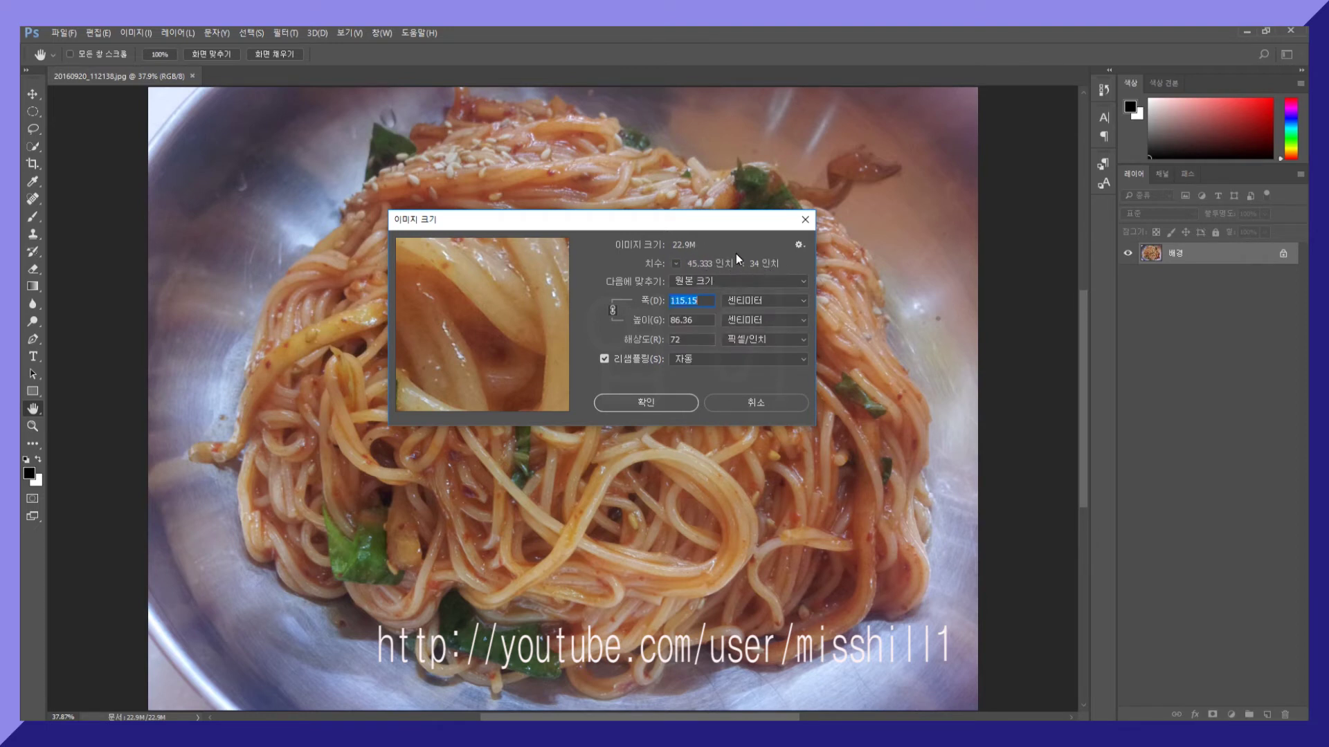
{"action": "left_click", "coordinate": [676, 264]}
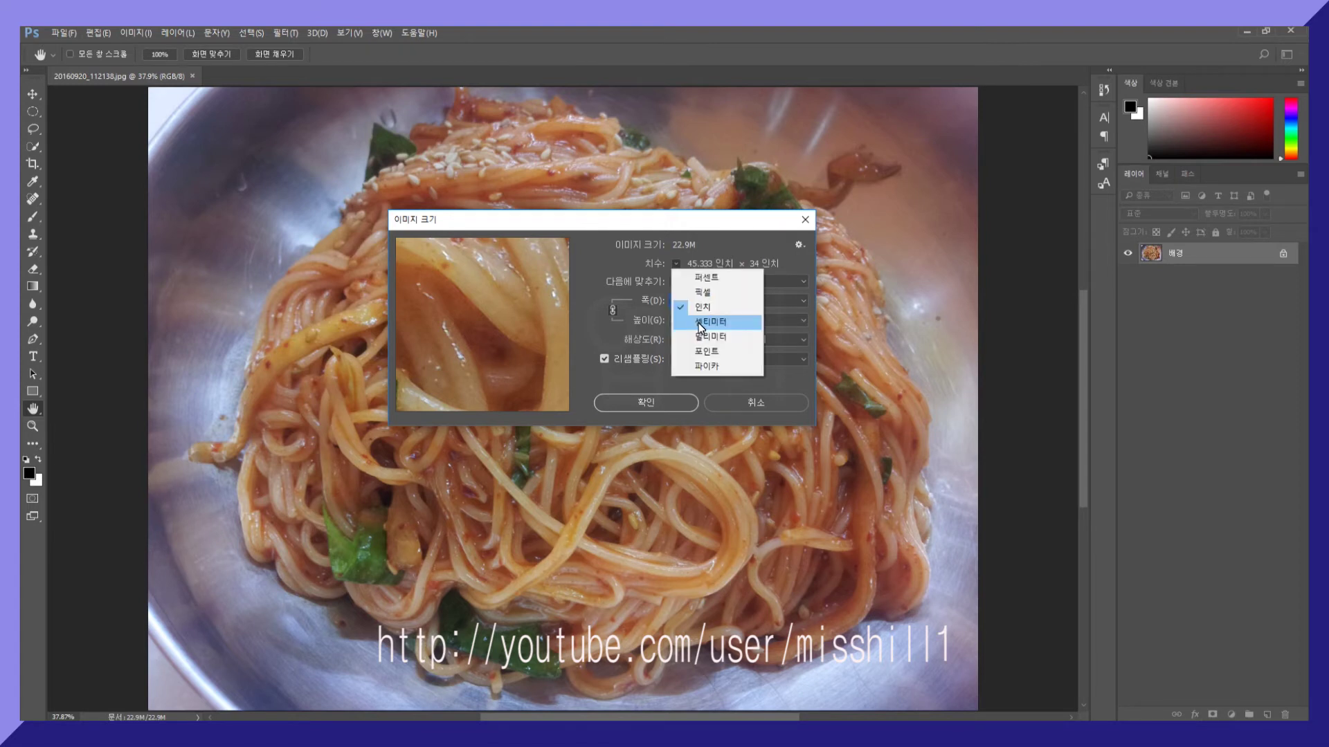
{"action": "left_click", "coordinate": [699, 322]}
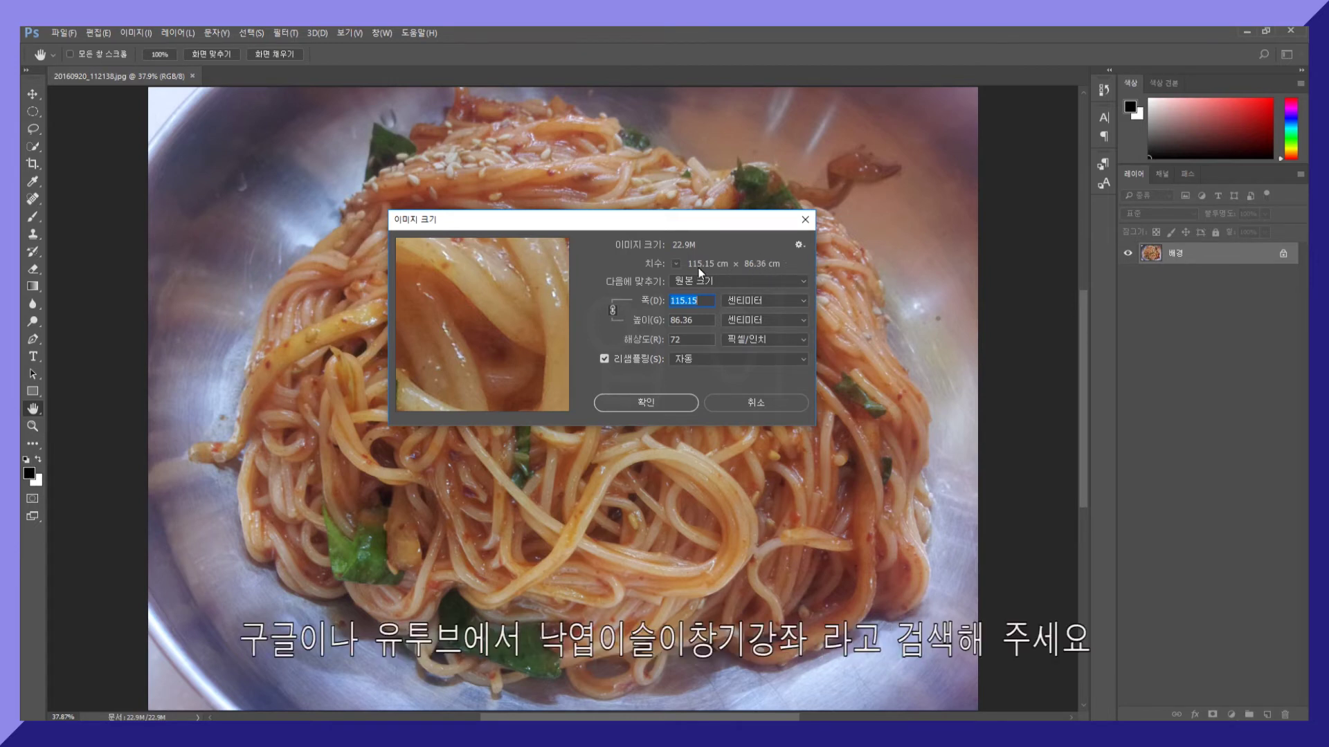
{"action": "left_click", "coordinate": [675, 264]}
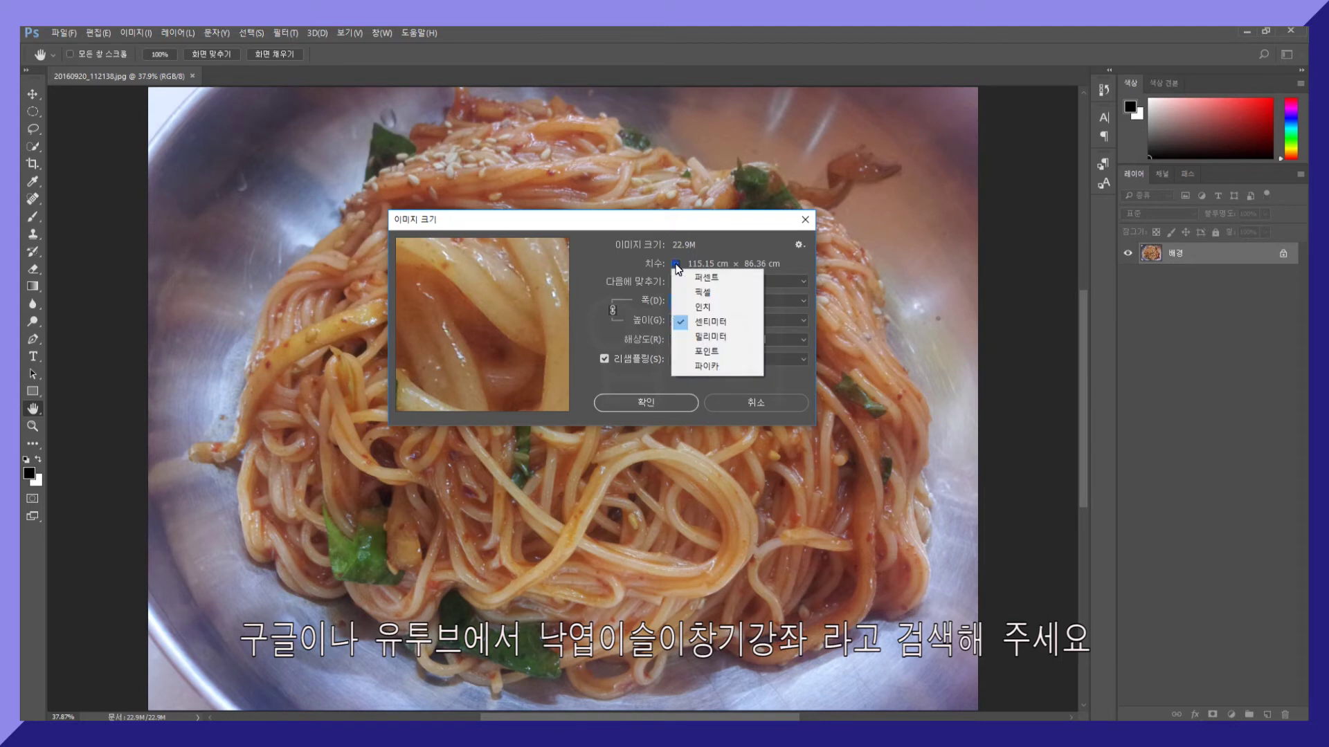
{"action": "left_click", "coordinate": [704, 341]}
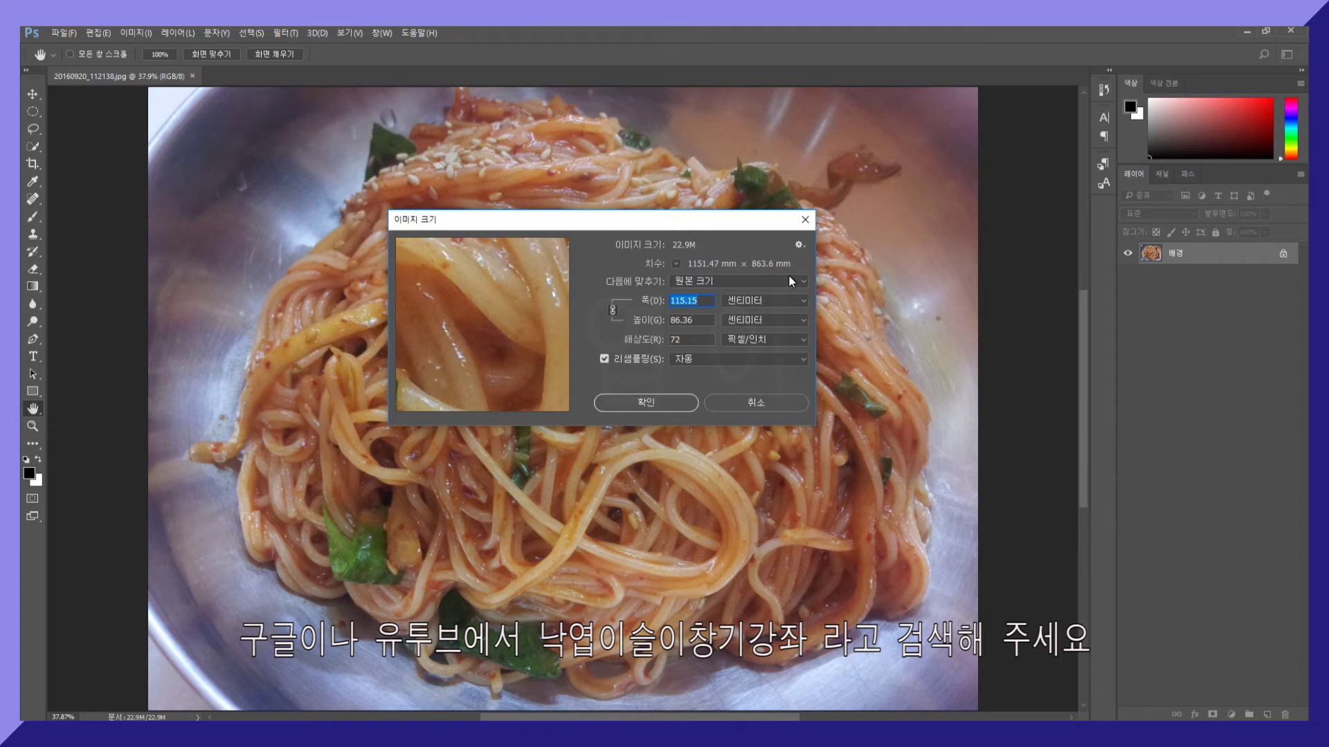
View the photo's dimensions in points and in picas in the Image Size settings
{"action": "left_click", "coordinate": [676, 263]}
{"action": "left_click", "coordinate": [692, 354]}
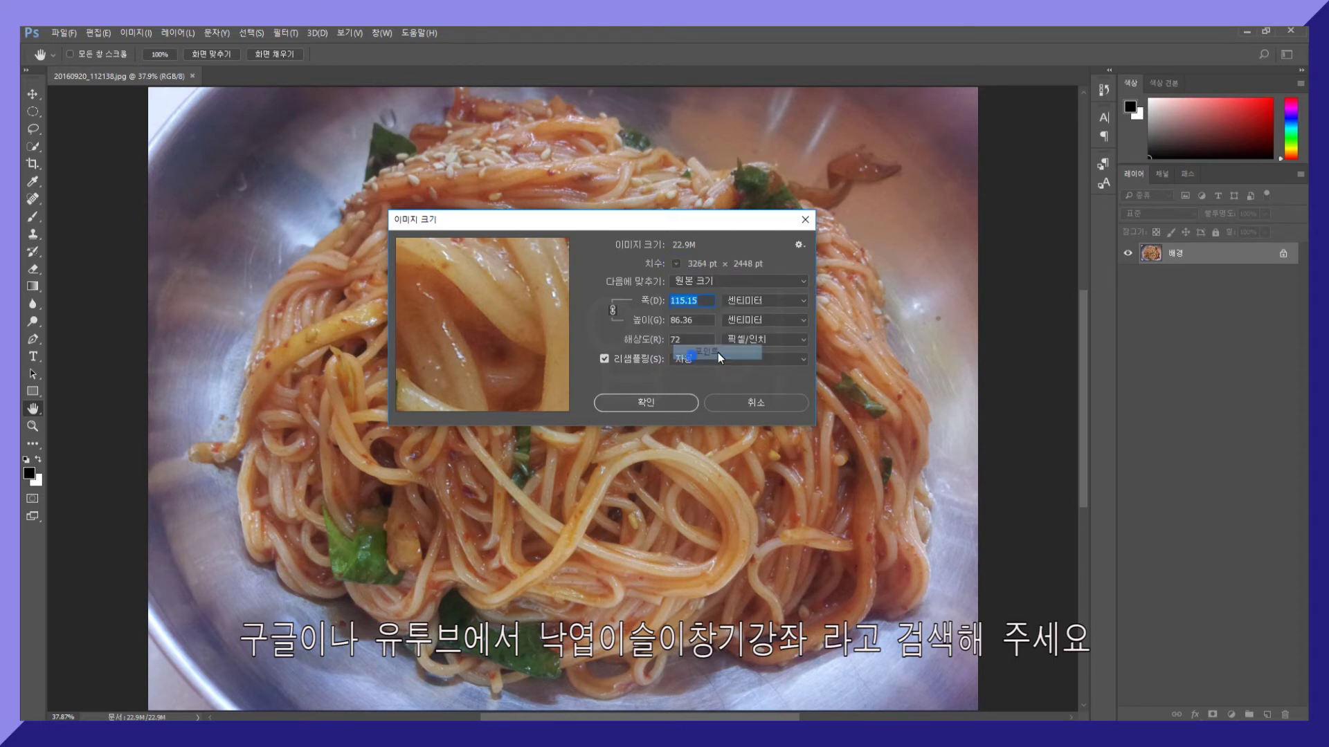
{"action": "left_click", "coordinate": [770, 259]}
{"action": "left_click", "coordinate": [769, 368]}
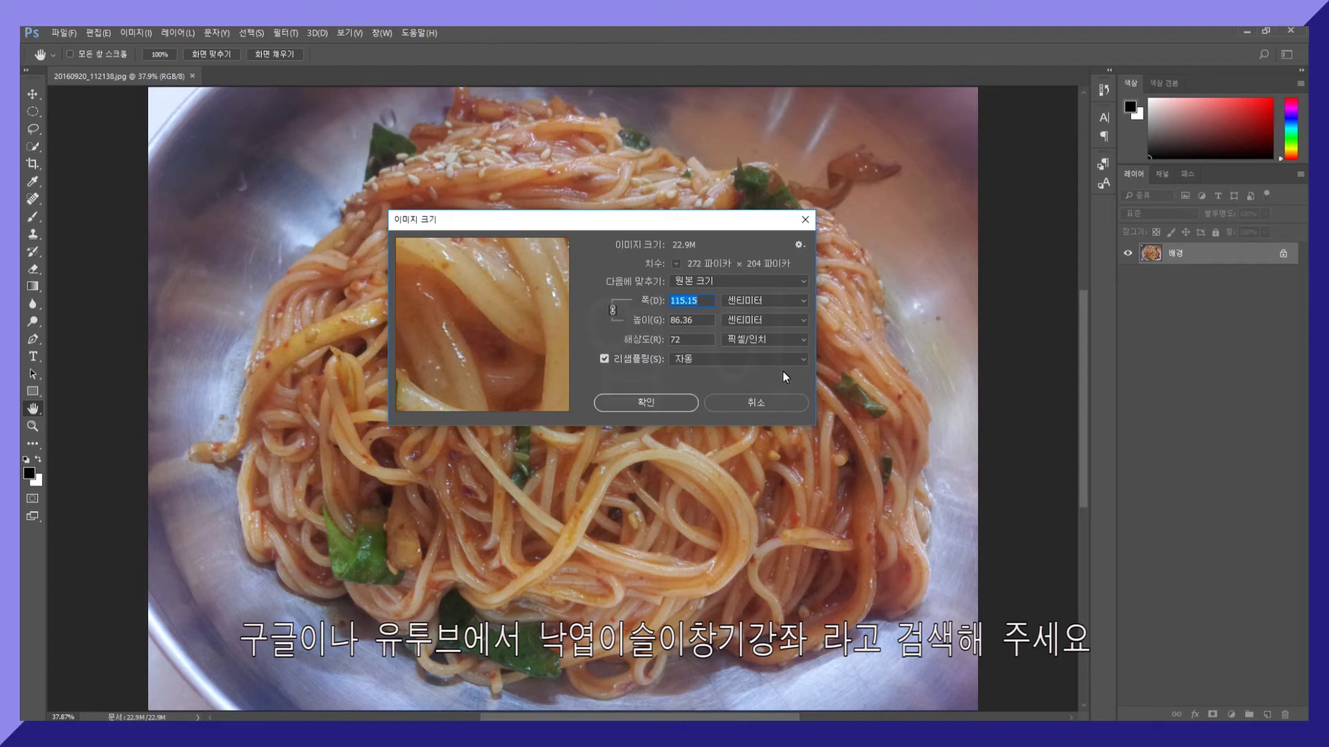
Show the photo's dimensions in pixels and look through the size presets, keeping Original Size (원본 크기)
{"action": "left_click", "coordinate": [675, 263]}
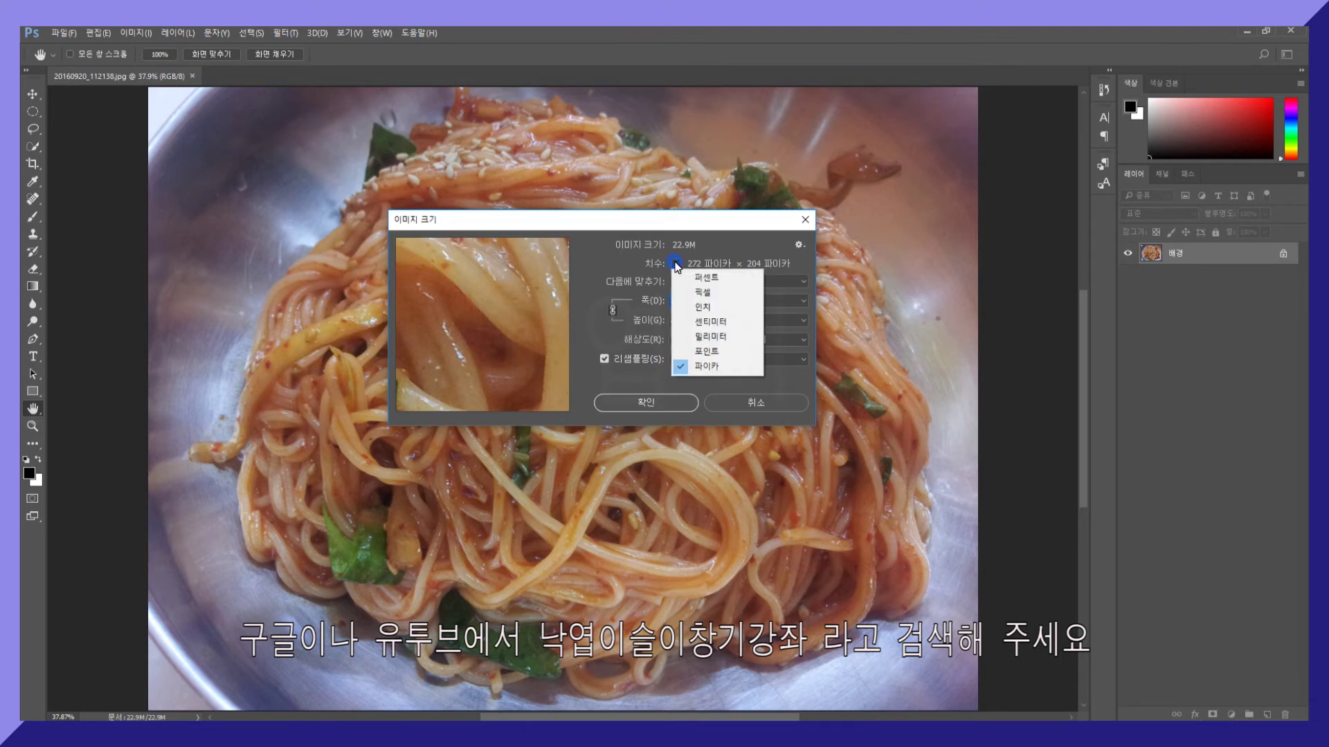
{"action": "left_click", "coordinate": [695, 295]}
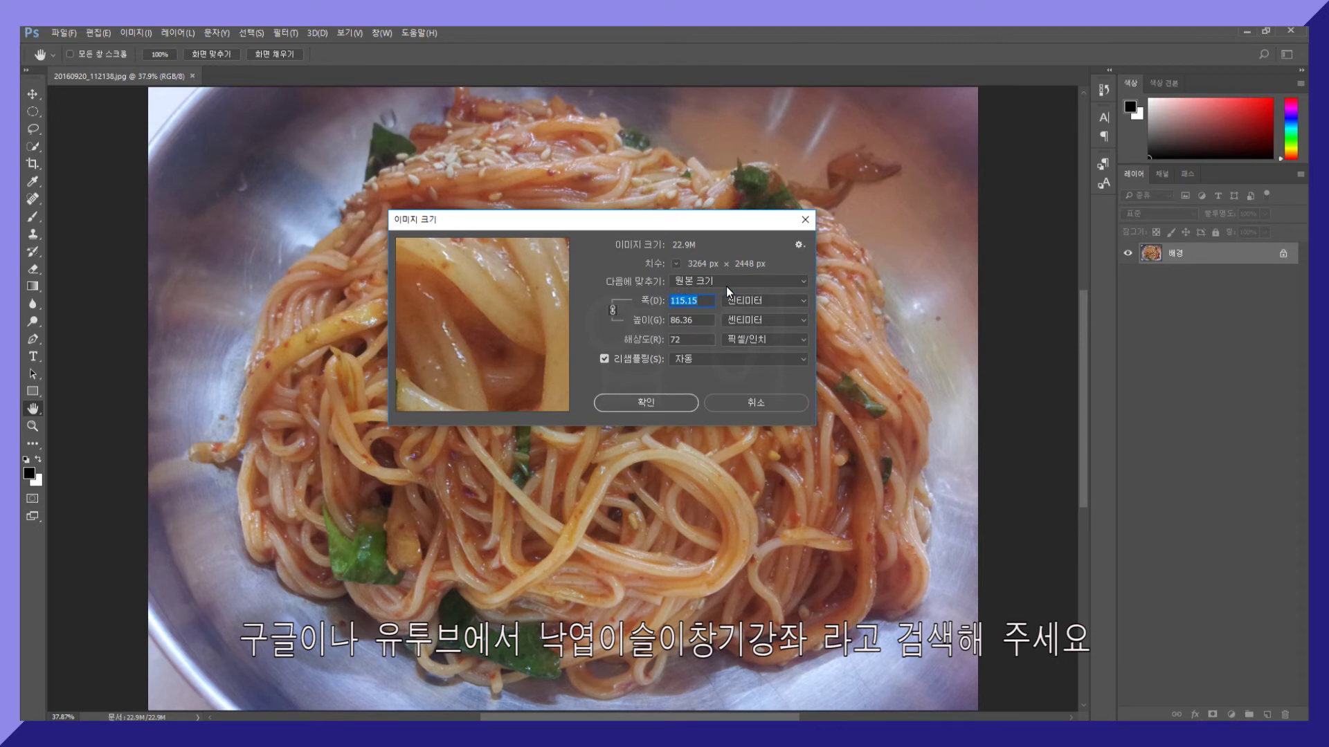
{"action": "left_click", "coordinate": [807, 280]}
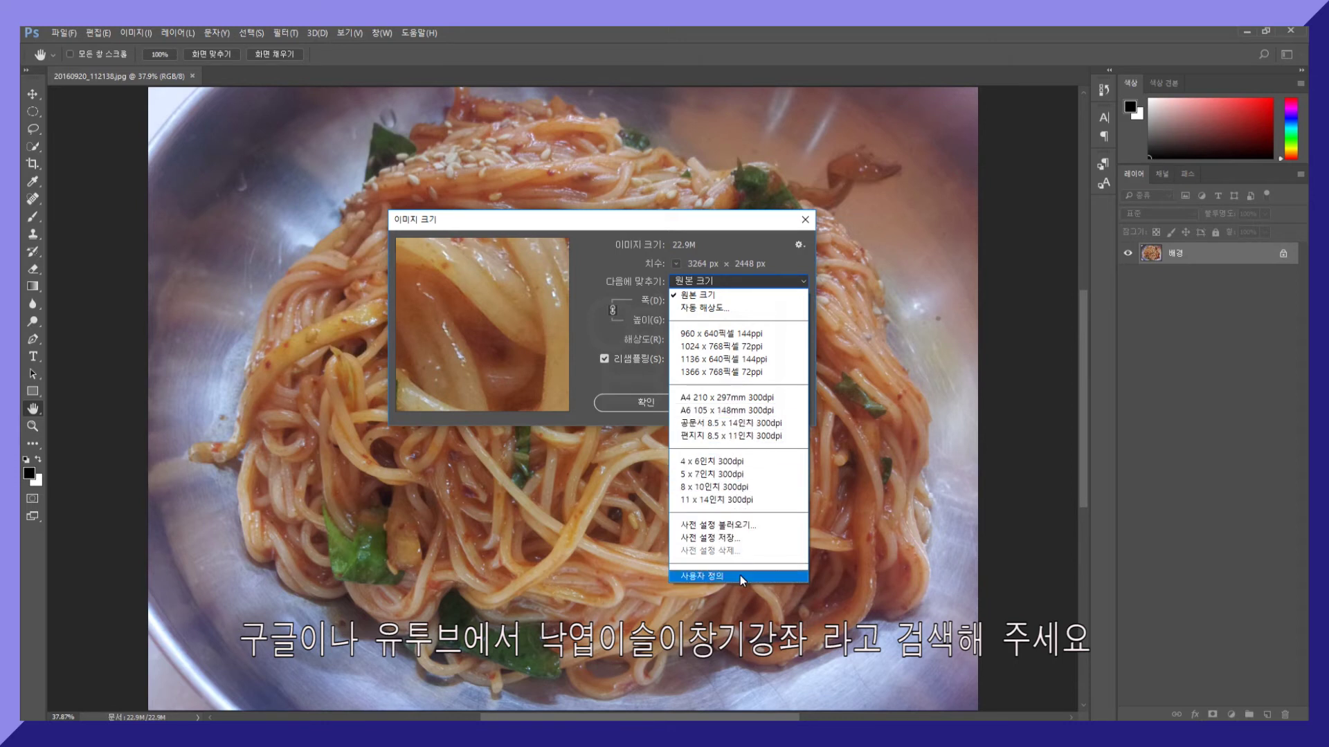
{"action": "left_click", "coordinate": [761, 297]}
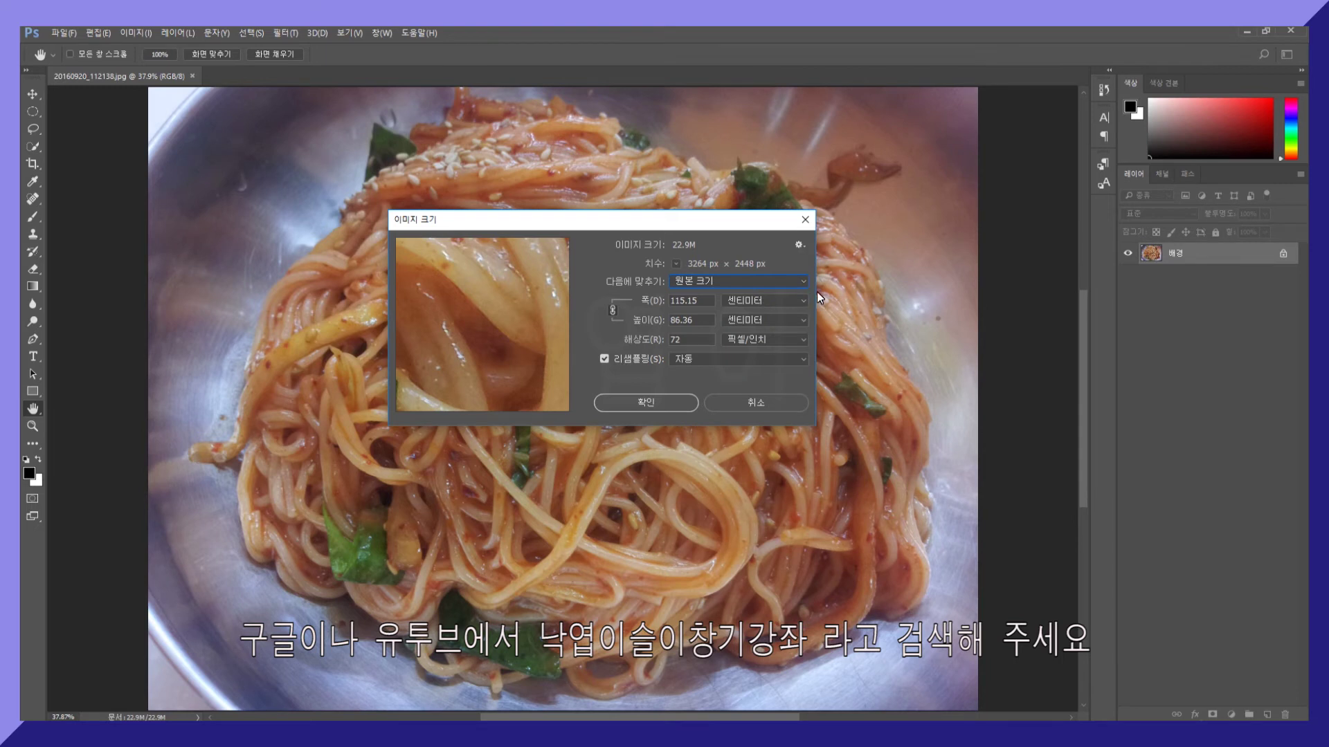
Set the width and height units to pixels (픽셀) in the Image Size settings
{"action": "left_click", "coordinate": [611, 310]}
{"action": "left_click", "coordinate": [804, 302]}
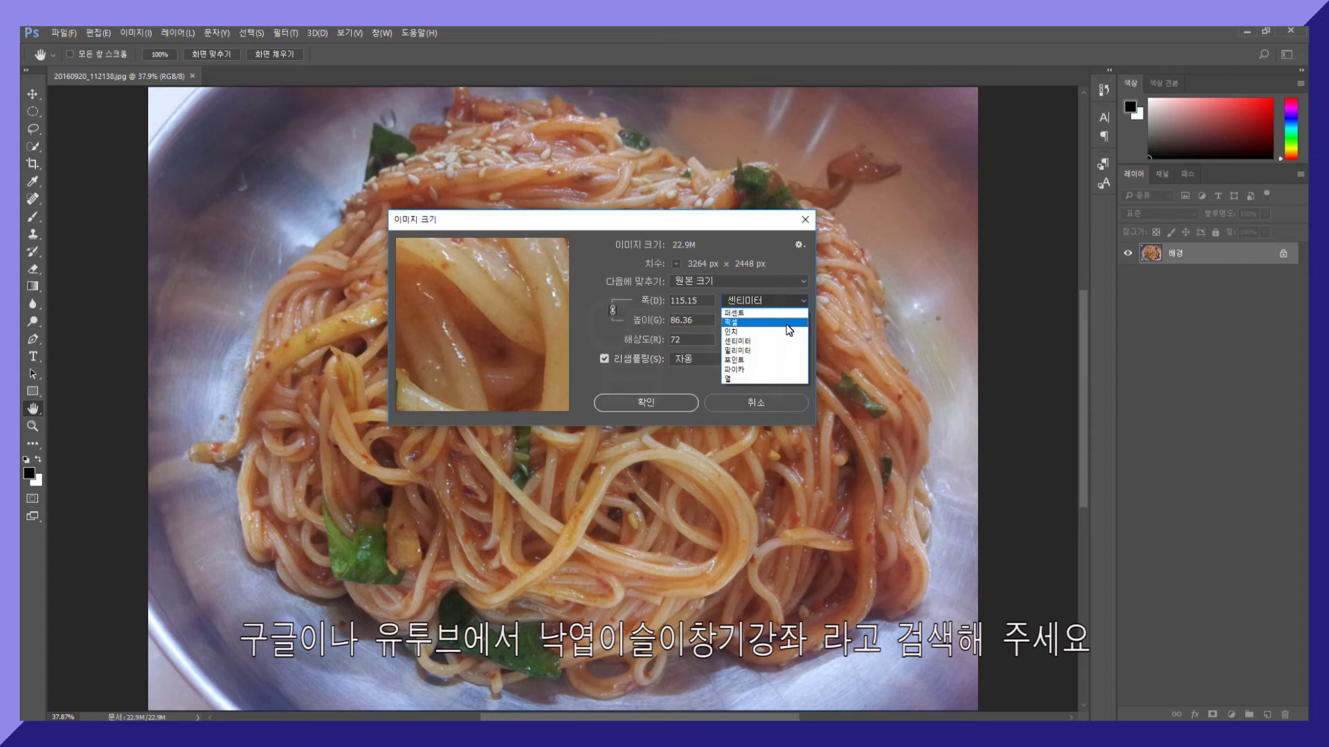
{"action": "left_click", "coordinate": [731, 323]}
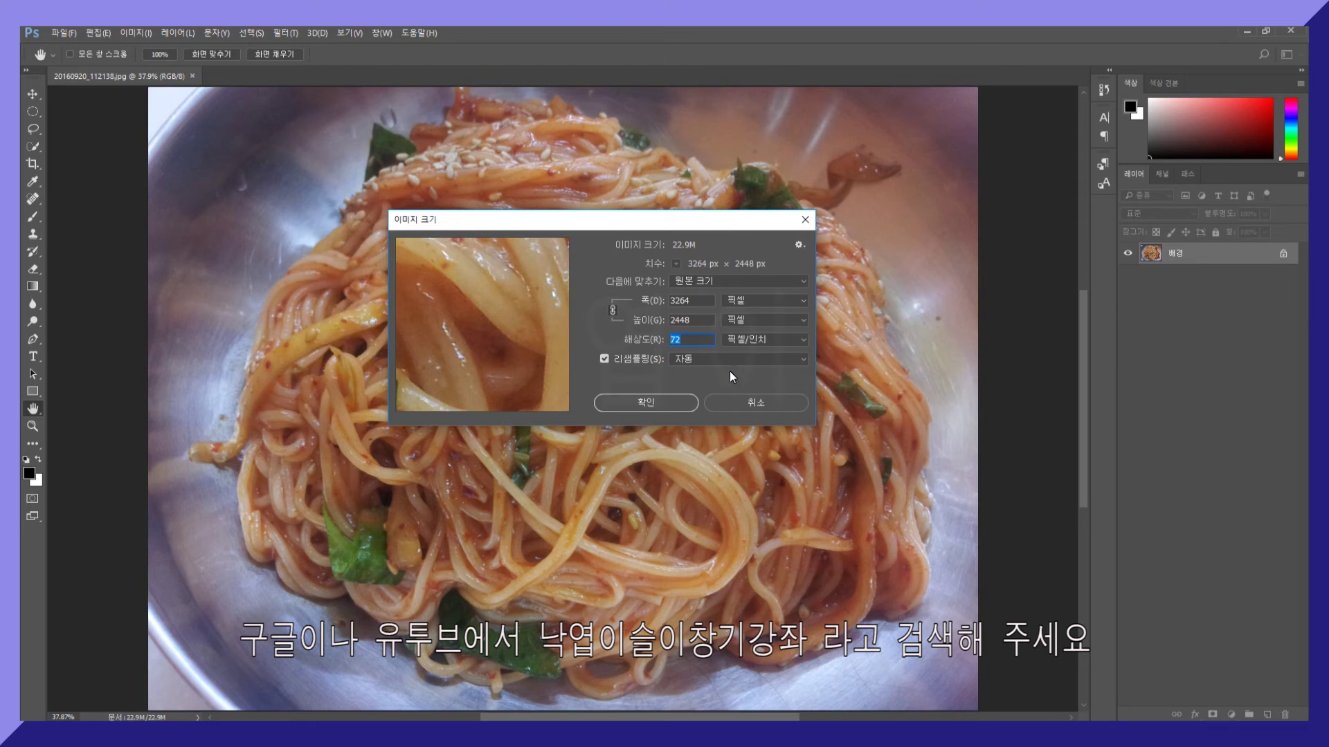
Try a resolution of 350 pixels per inch and set it back to 72
{"action": "type", "text": "350"}
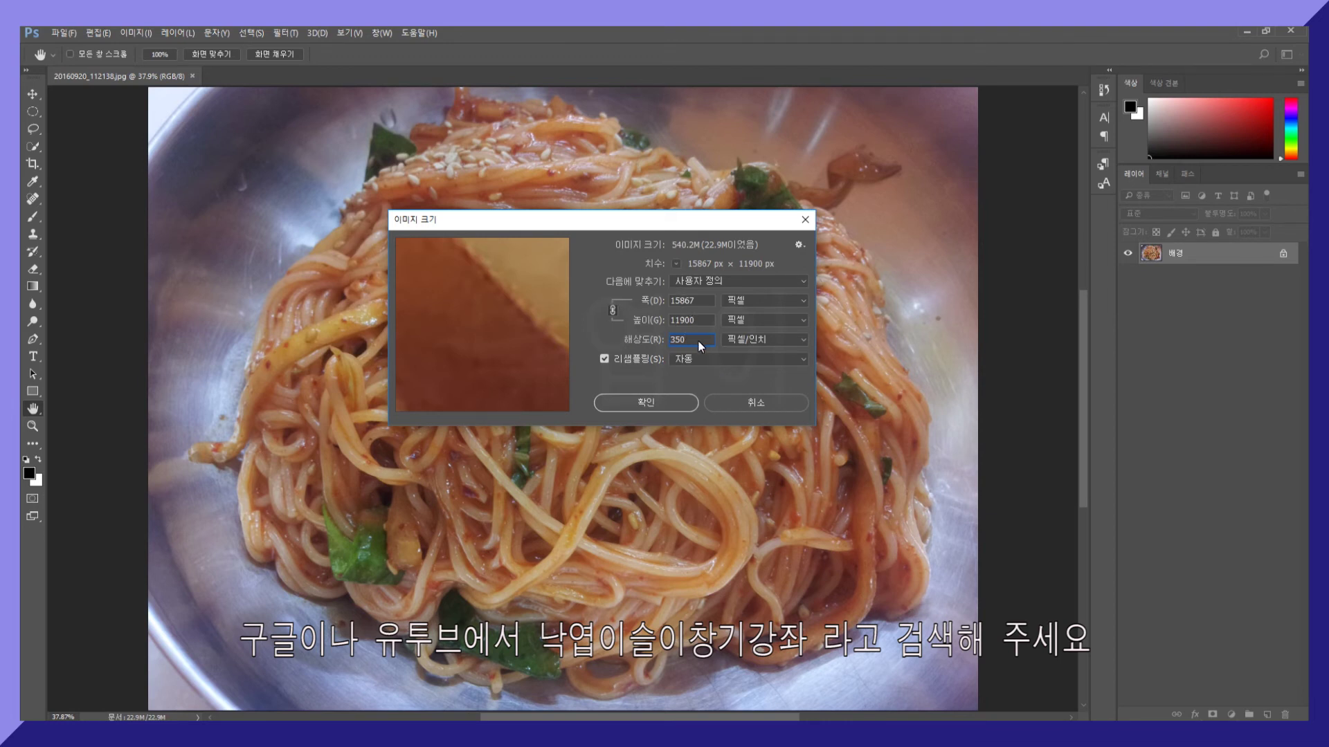
{"action": "type", "text": "72"}
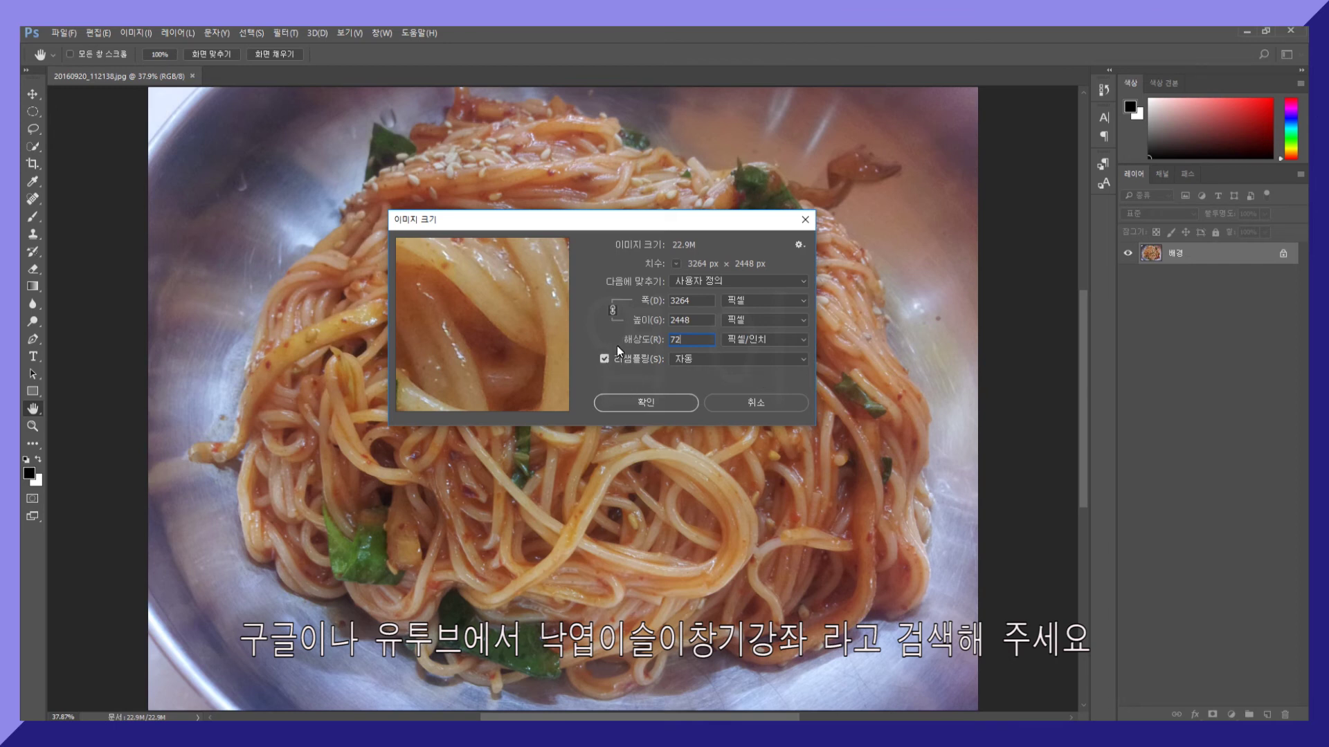
Review the resampling methods and the Scale Styles option, keep resampling on Automatic (자동), and close the Image Size settings
{"action": "left_click", "coordinate": [804, 360]}
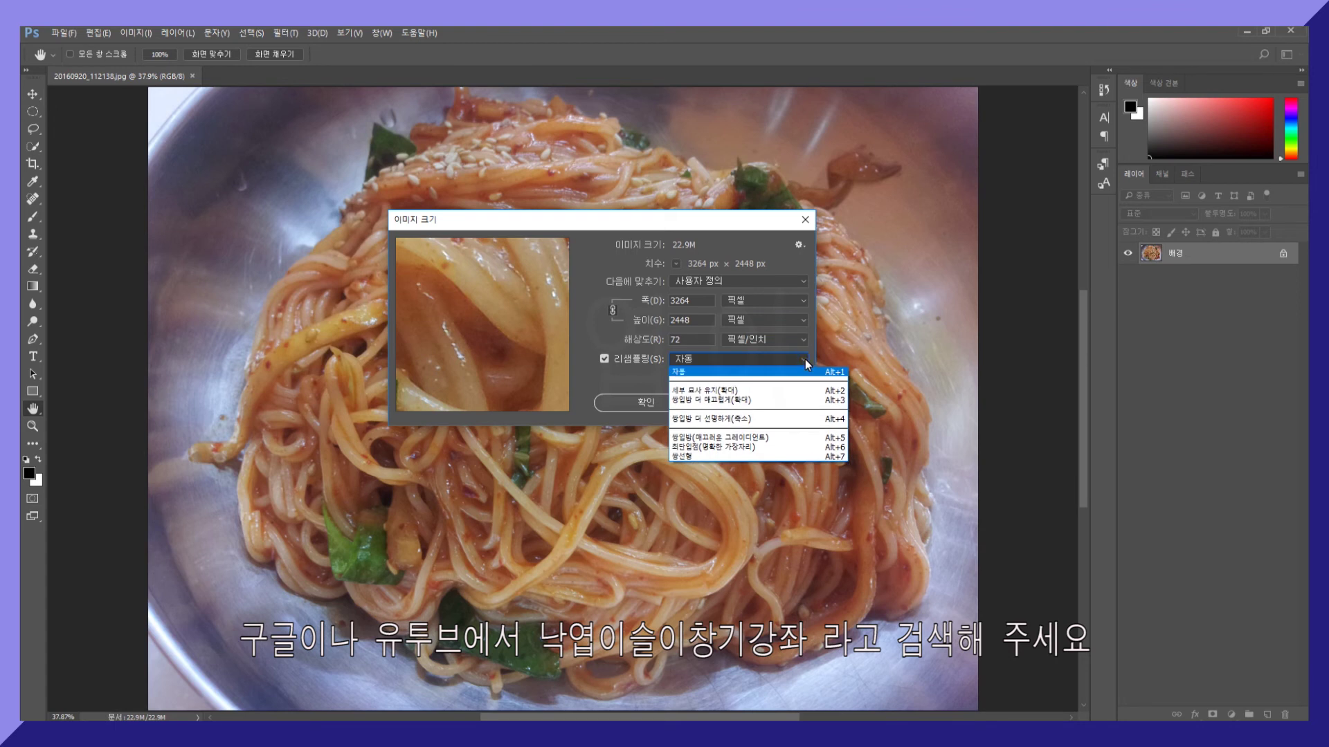
{"action": "left_click", "coordinate": [742, 376]}
{"action": "left_click", "coordinate": [802, 245]}
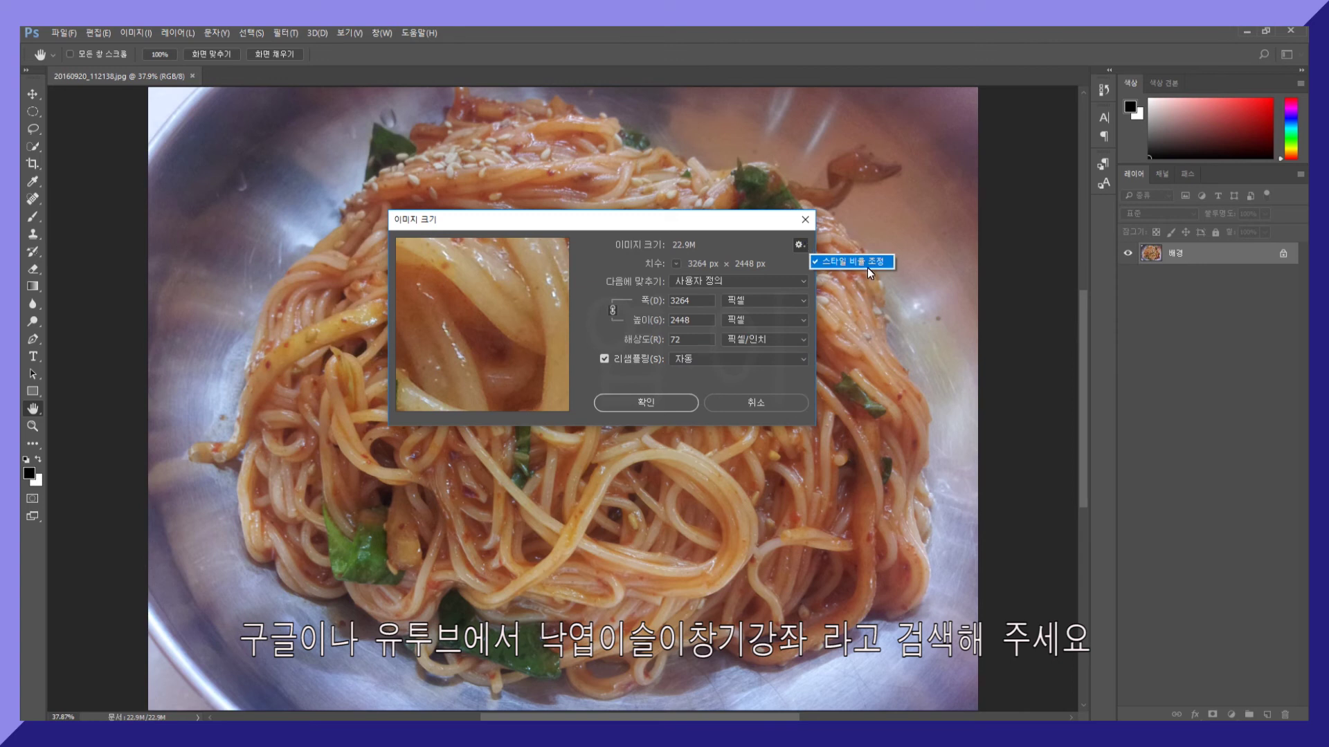
{"action": "left_click", "coordinate": [759, 225]}
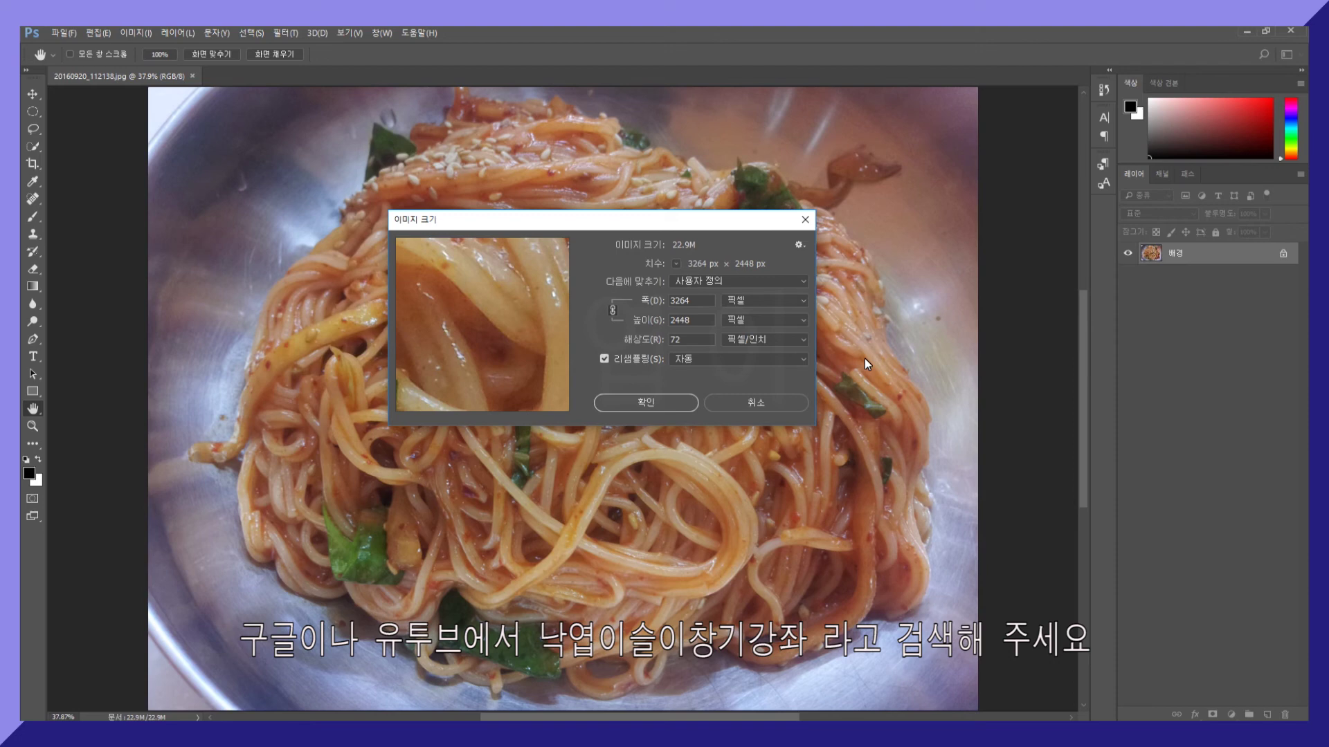
{"action": "left_click", "coordinate": [646, 403]}
Look over the image adjustment and canvas size commands, and close the photo 20160920_112138.jpg
{"action": "left_click", "coordinate": [136, 32]}
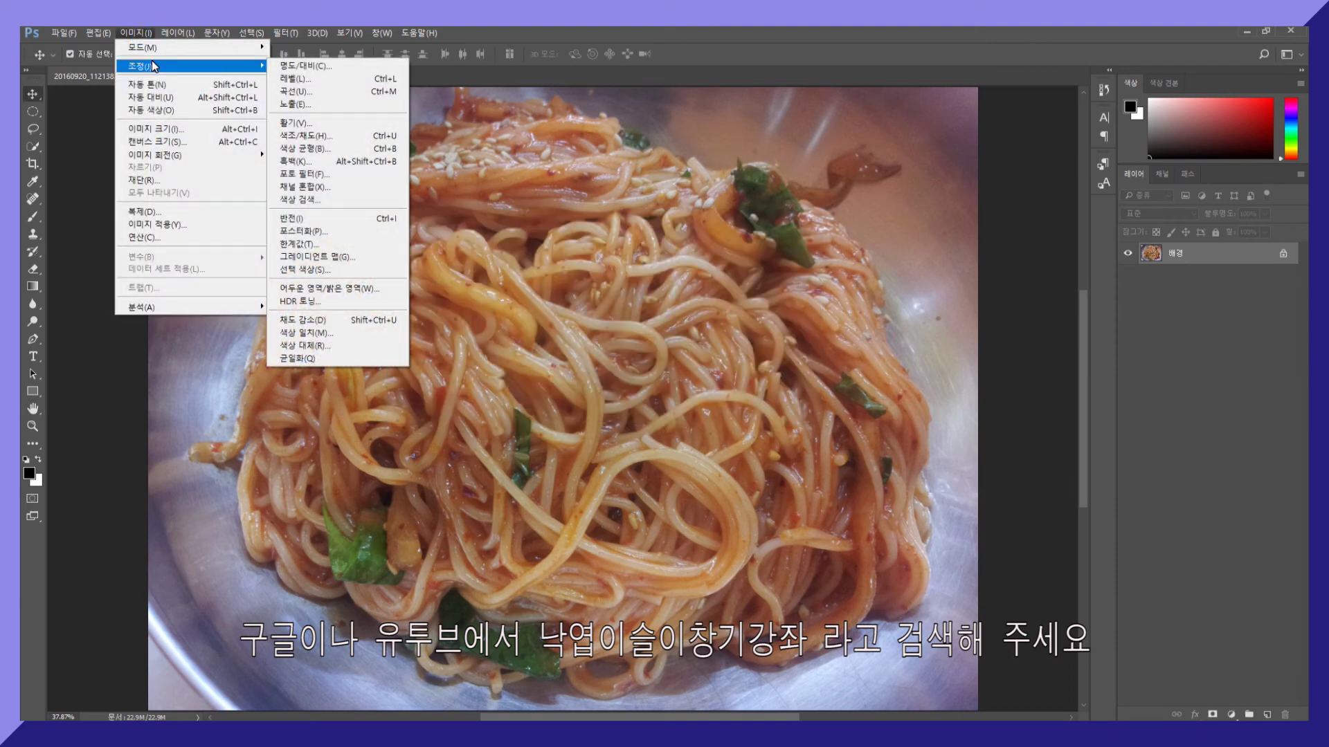
{"action": "left_click", "coordinate": [173, 141]}
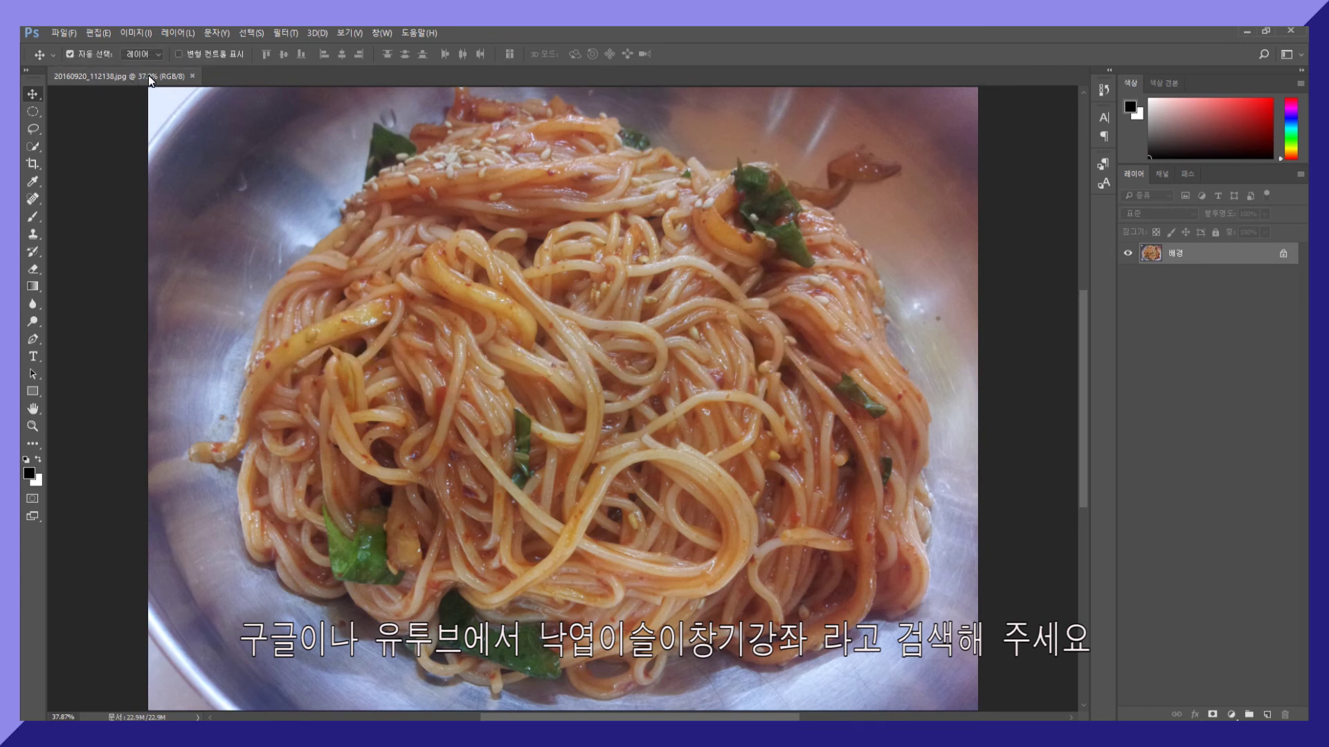
{"action": "left_click", "coordinate": [193, 77]}
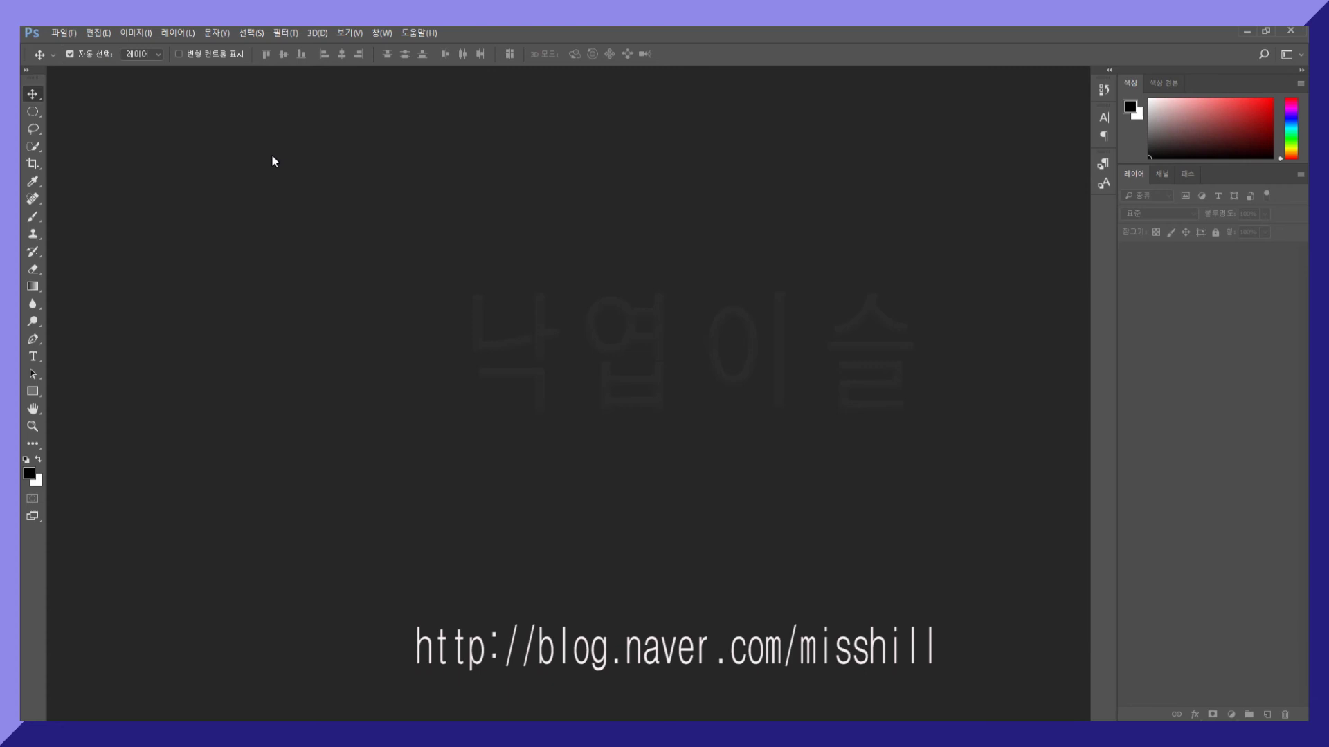
Reopen the photo 20160920_112138.jpg and crop it to the left-central part of the noodles with the bowl's edge
{"action": "double_click", "coordinate": [243, 185]}
{"action": "double_click", "coordinate": [523, 317]}
{"action": "left_click", "coordinate": [32, 163]}
{"action": "left_click_drag", "start_coordinate": [226, 236], "coordinate": [600, 528]}
{"action": "key", "text": "Return"}
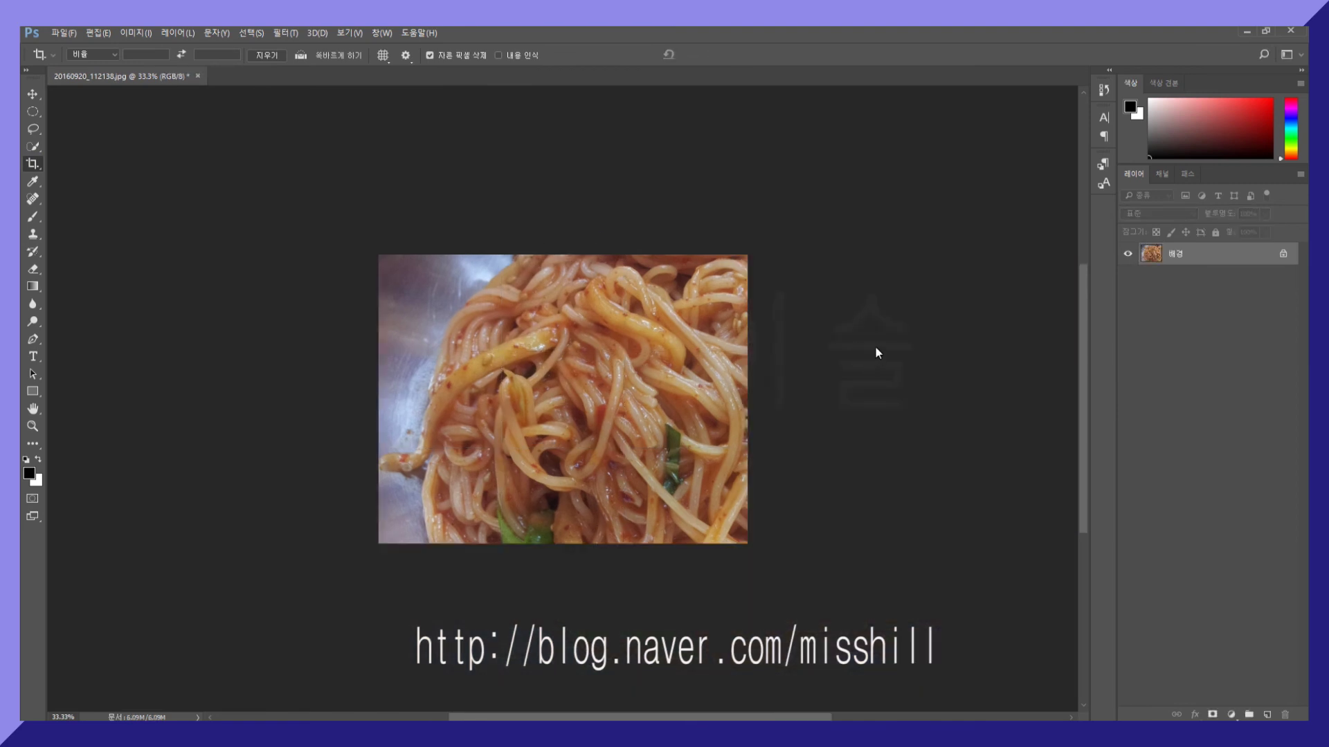
Switch to the Move tool and close the cropped photo without saving the changes
{"action": "left_click", "coordinate": [32, 94]}
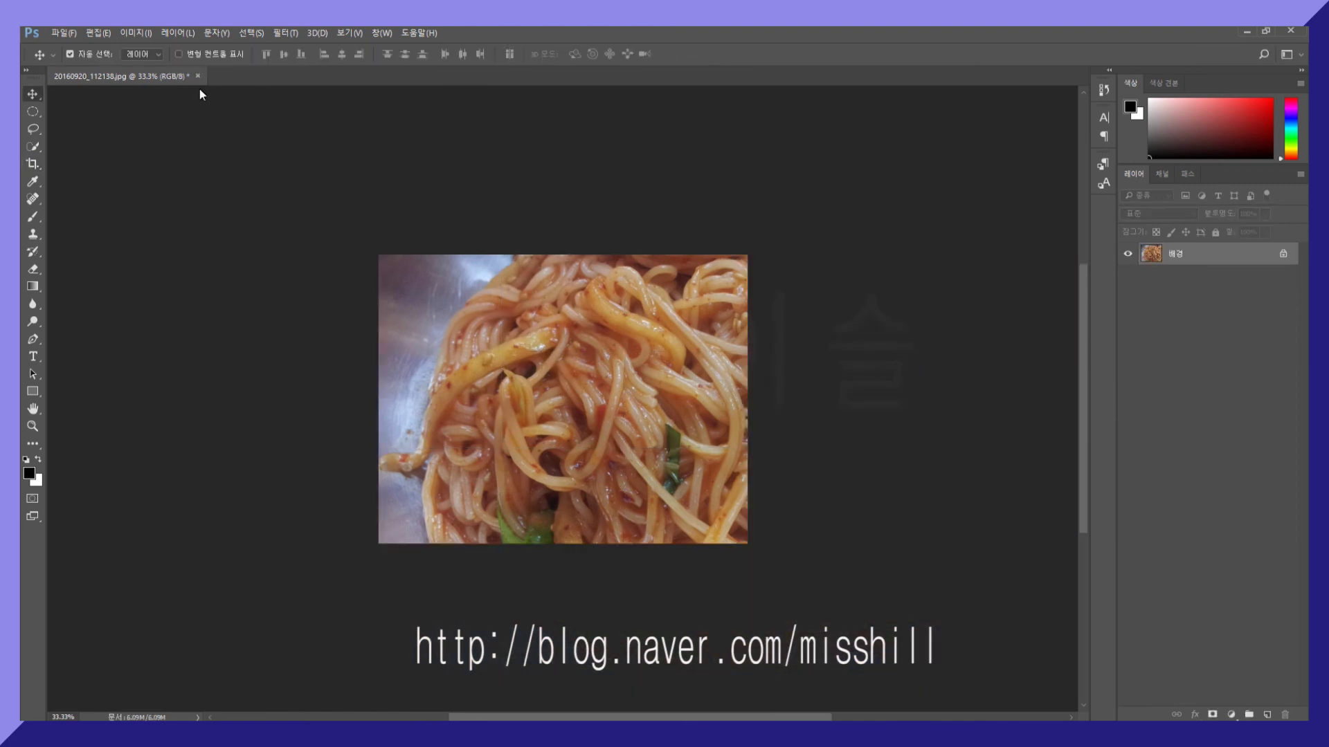
{"action": "left_click", "coordinate": [198, 75]}
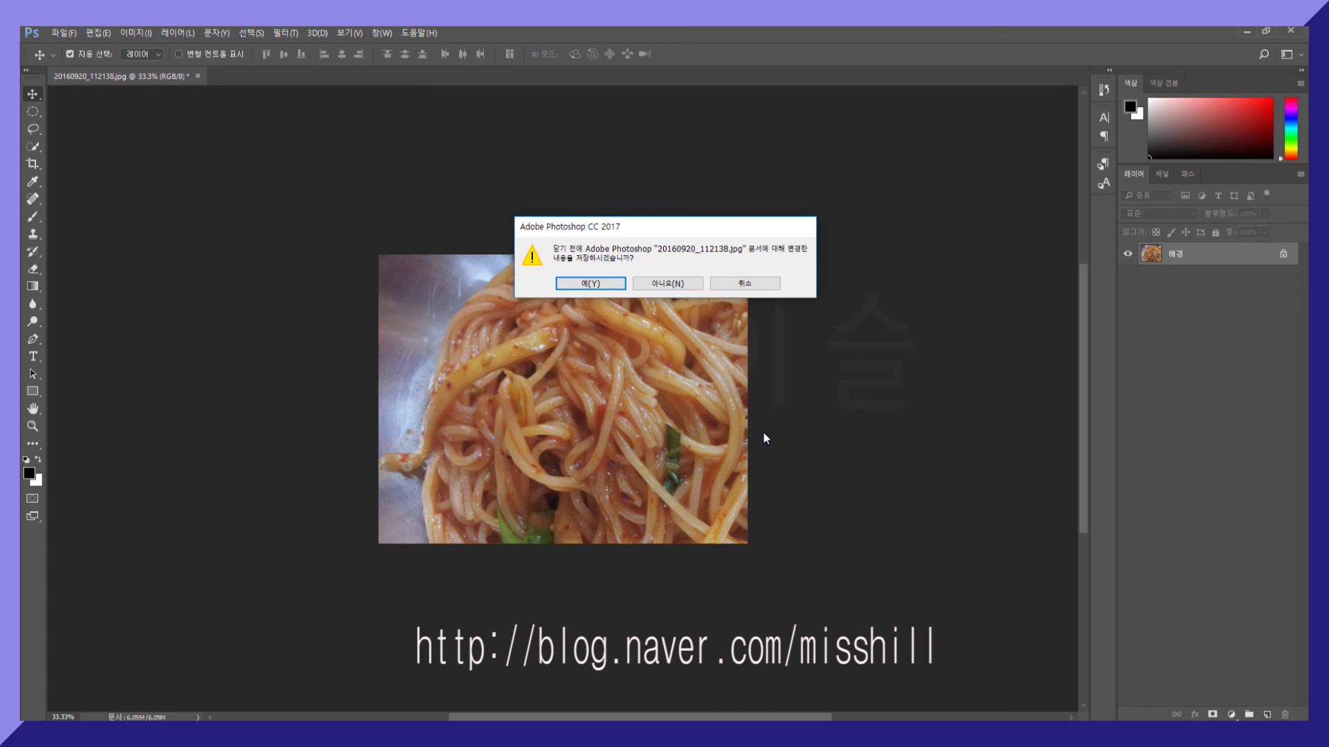
{"action": "left_click", "coordinate": [666, 282]}
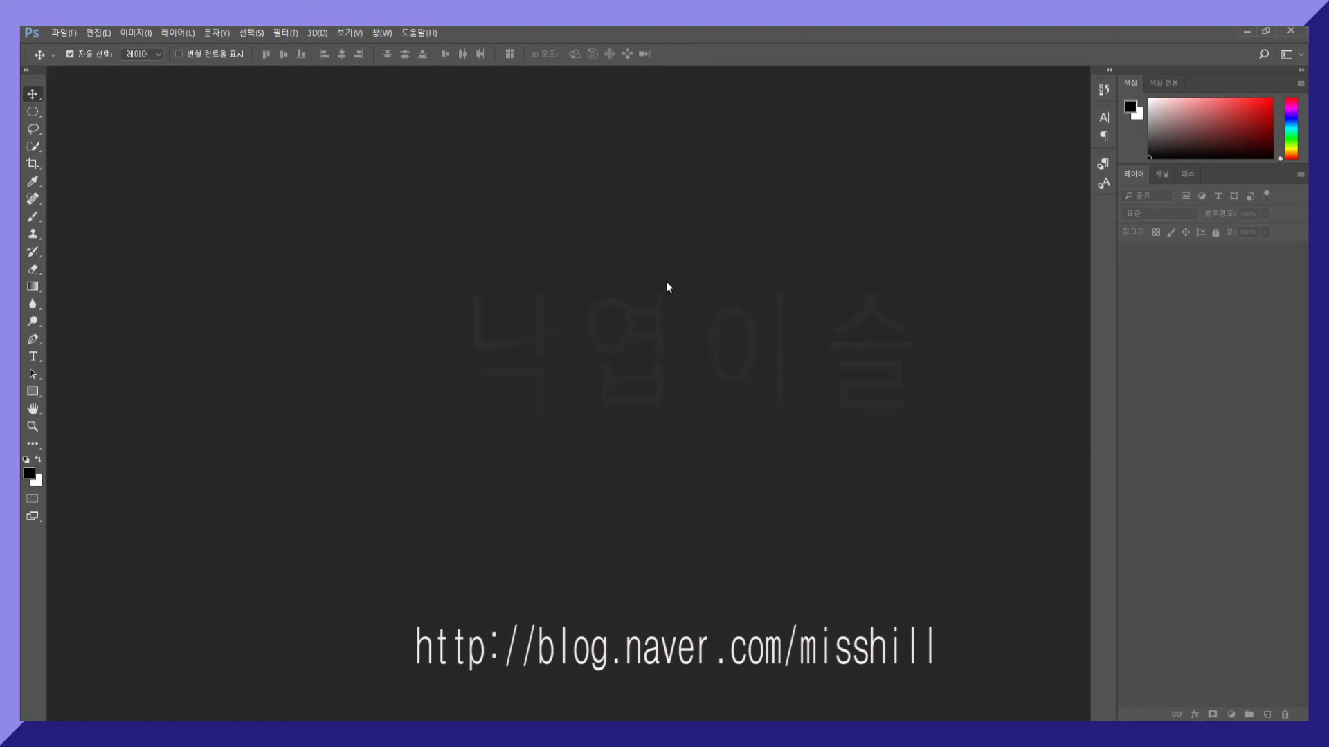